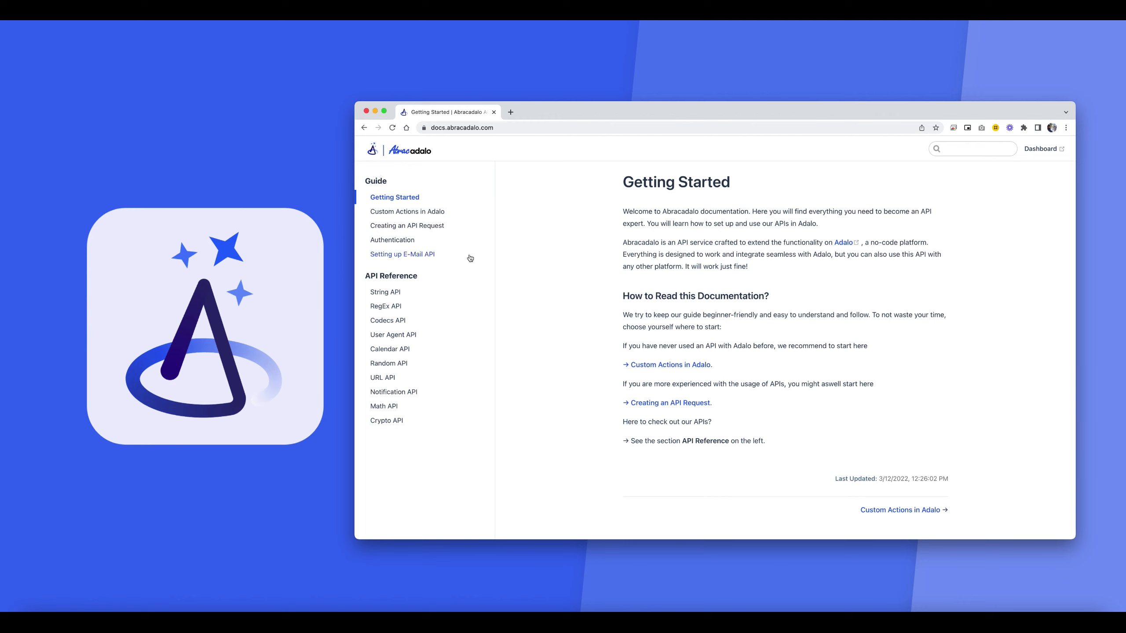
Open the String API documentation and review the Trim endpoint's example, base URL and parameters
{"action": "left_click", "coordinate": [386, 228]}
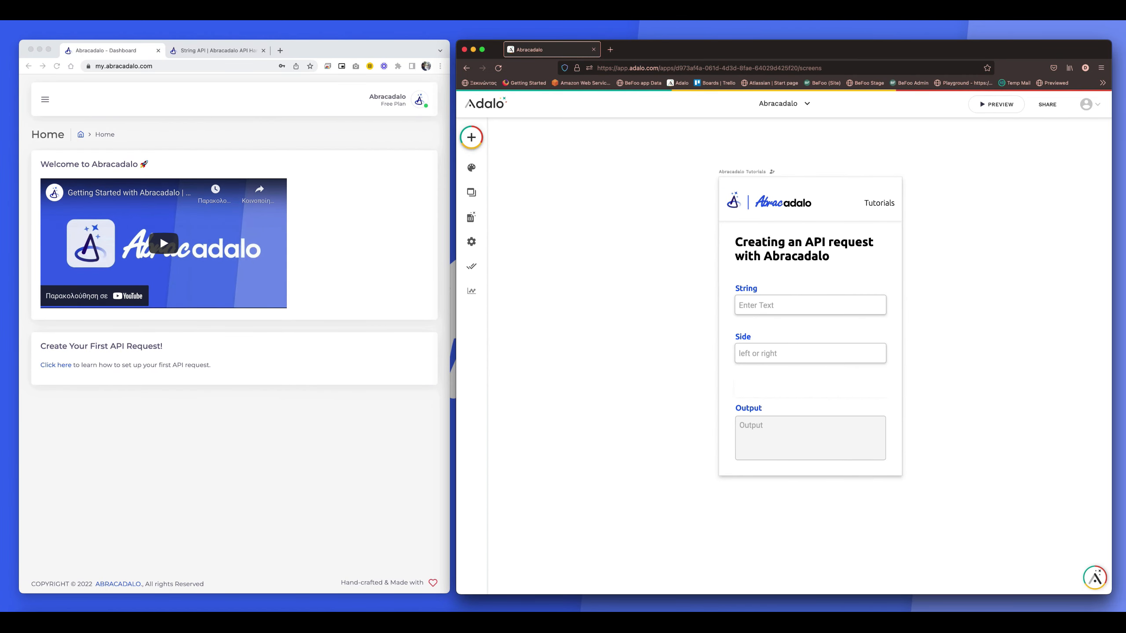
{"action": "left_click", "coordinate": [133, 100]}
{"action": "left_click", "coordinate": [215, 51]}
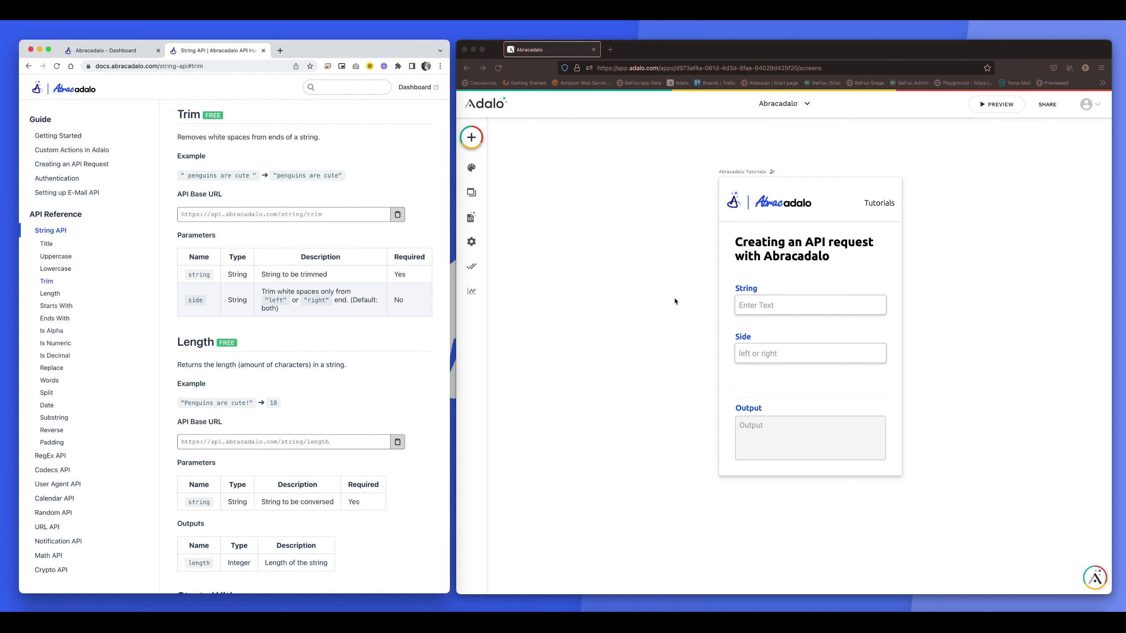
{"action": "left_click", "coordinate": [661, 289]}
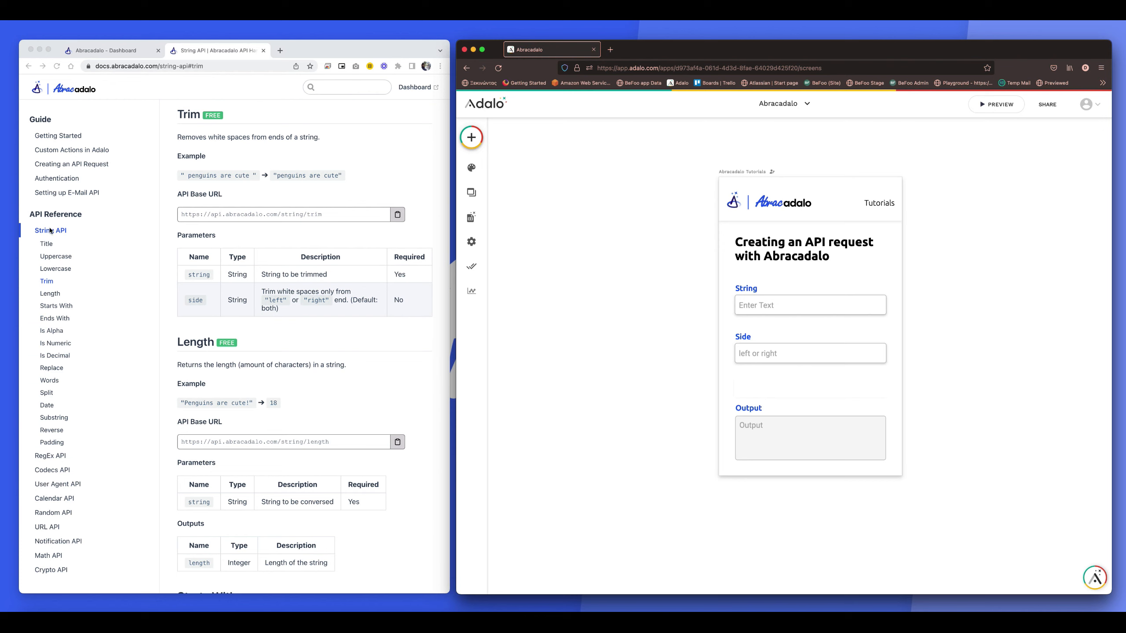
{"action": "left_click", "coordinate": [49, 281]}
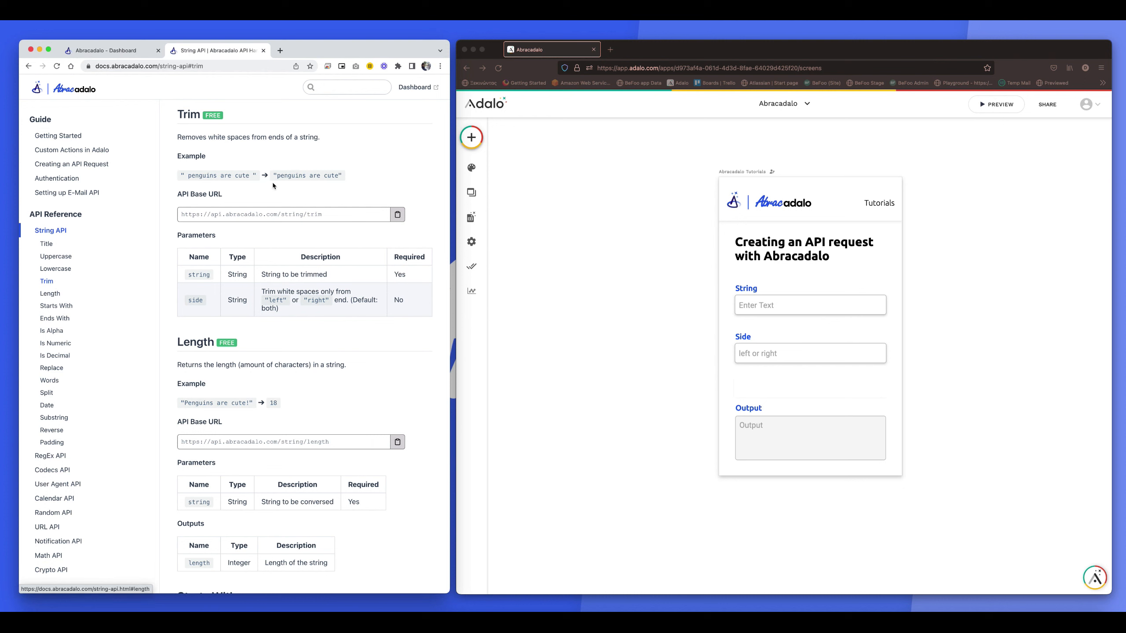
{"action": "scroll", "coordinate": [212, 184], "scroll_direction": "up", "scroll_amount": 2}
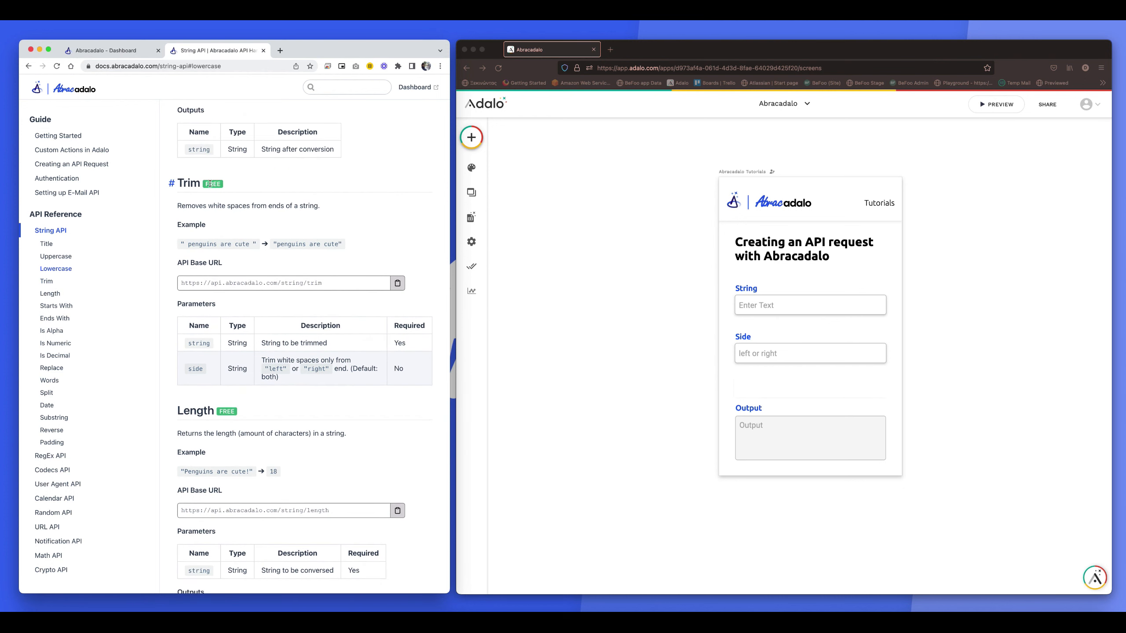
{"action": "scroll", "coordinate": [190, 337], "scroll_direction": "down", "scroll_amount": 1}
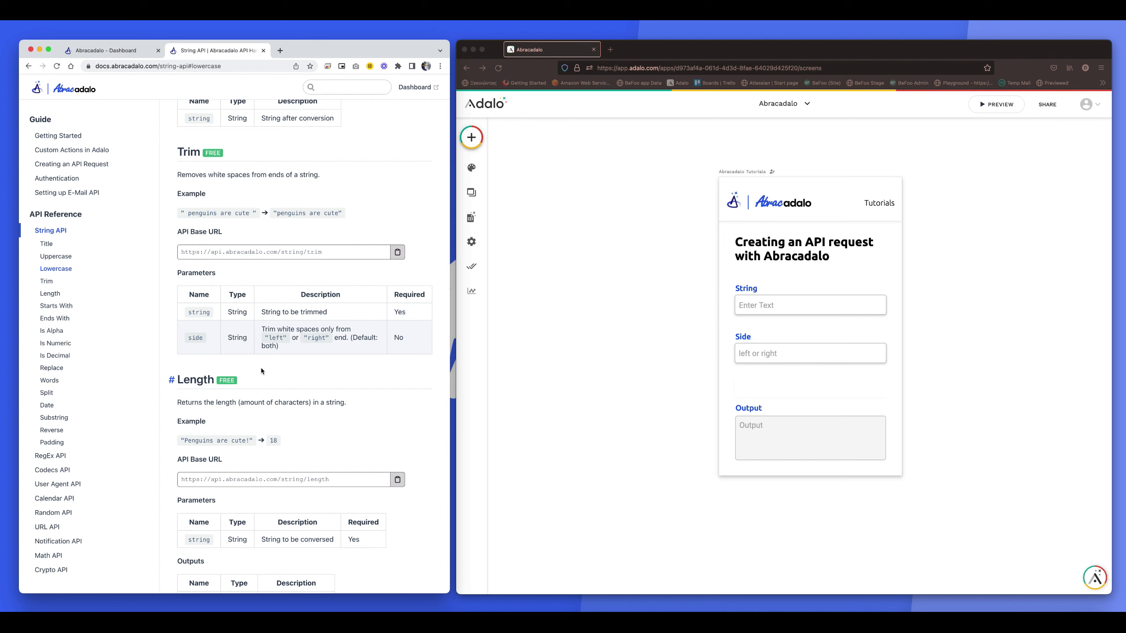
{"action": "left_click", "coordinate": [574, 365]}
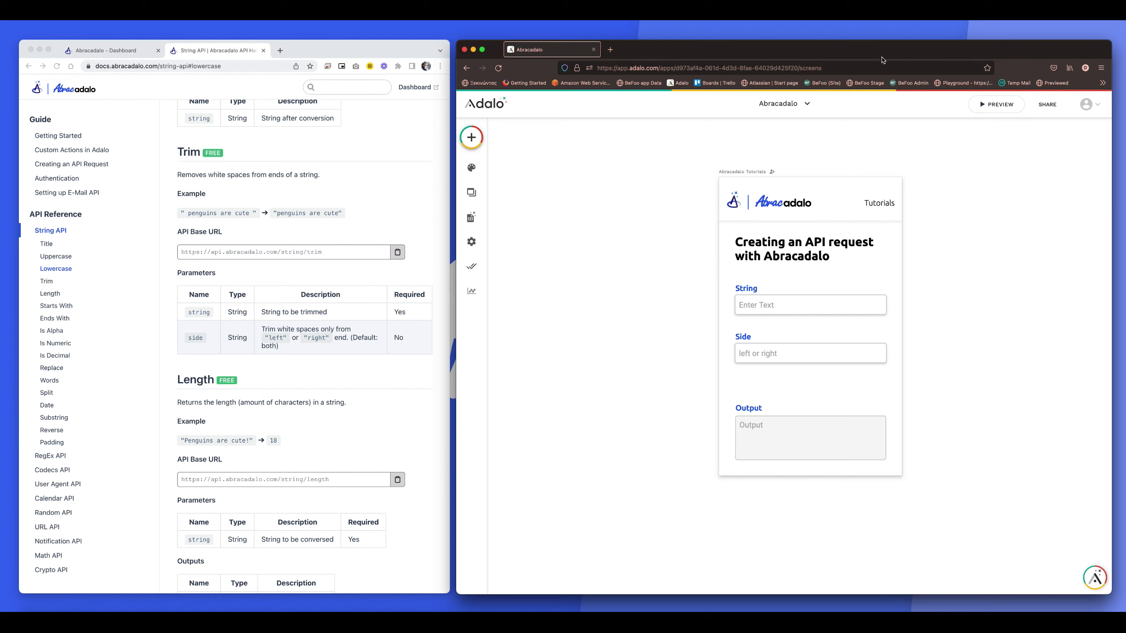
Add a button between the Side and Output fields and stretch it to the full width of the input fields
{"action": "left_click", "coordinate": [471, 138]}
{"action": "left_click_drag", "start_coordinate": [597, 248], "coordinate": [796, 389]}
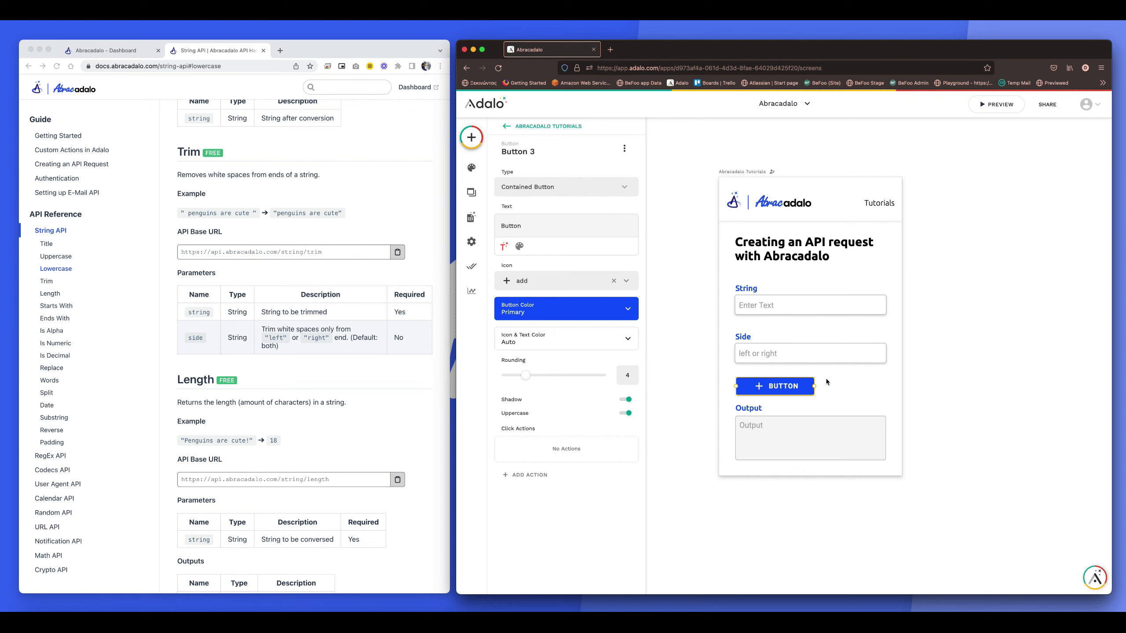
{"action": "left_click_drag", "start_coordinate": [814, 385], "coordinate": [886, 384]}
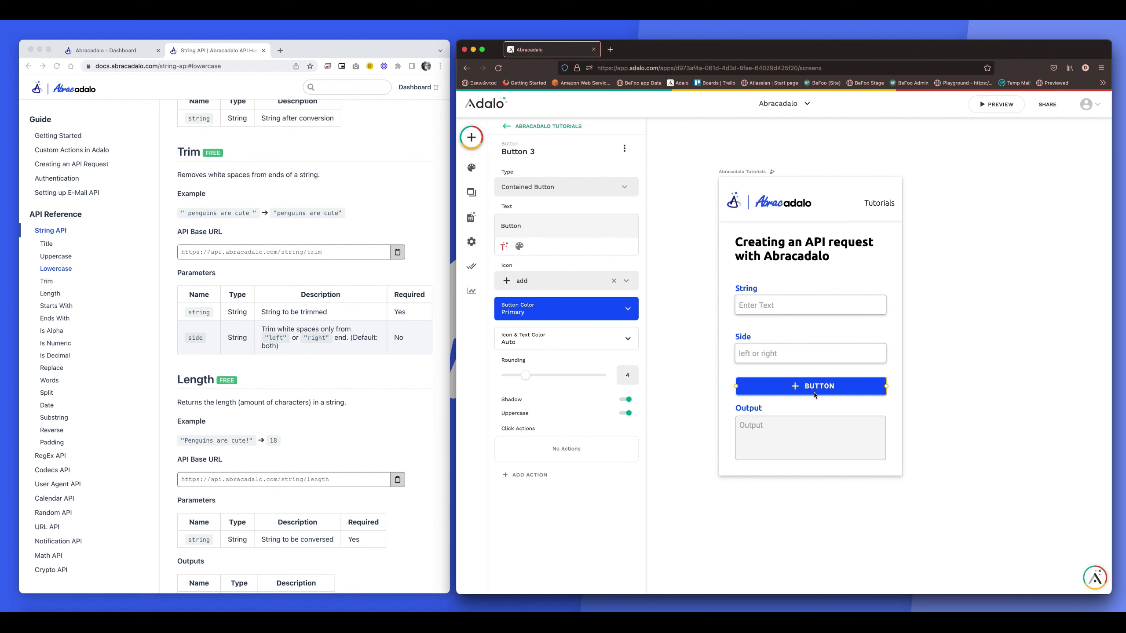
Set the new button's text to "Trim API" and remove its icon
{"action": "double_click", "coordinate": [527, 229]}
{"action": "type", "text": "Tt"}
{"action": "type", "text": "im "}
{"action": "type", "text": "API"}
{"action": "left_click", "coordinate": [613, 280]}
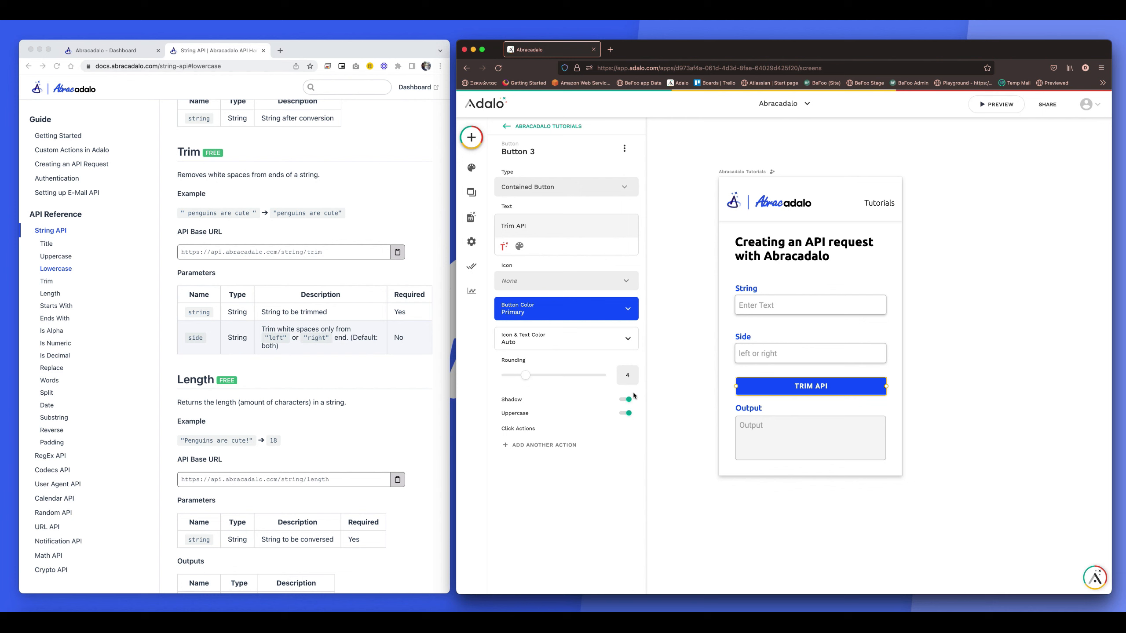
Add a new custom action to the button, named "Trim API" with type Create, and proceed to the API request setup
{"action": "left_click", "coordinate": [562, 445]}
{"action": "mouse_move", "coordinate": [580, 394]}
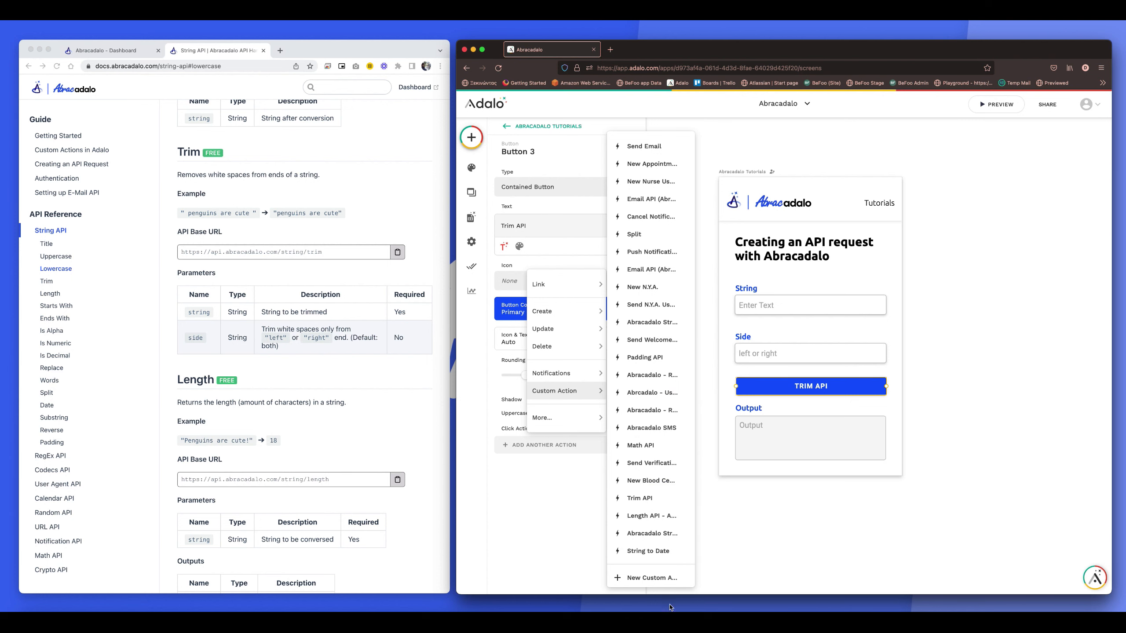
{"action": "left_click", "coordinate": [650, 578]}
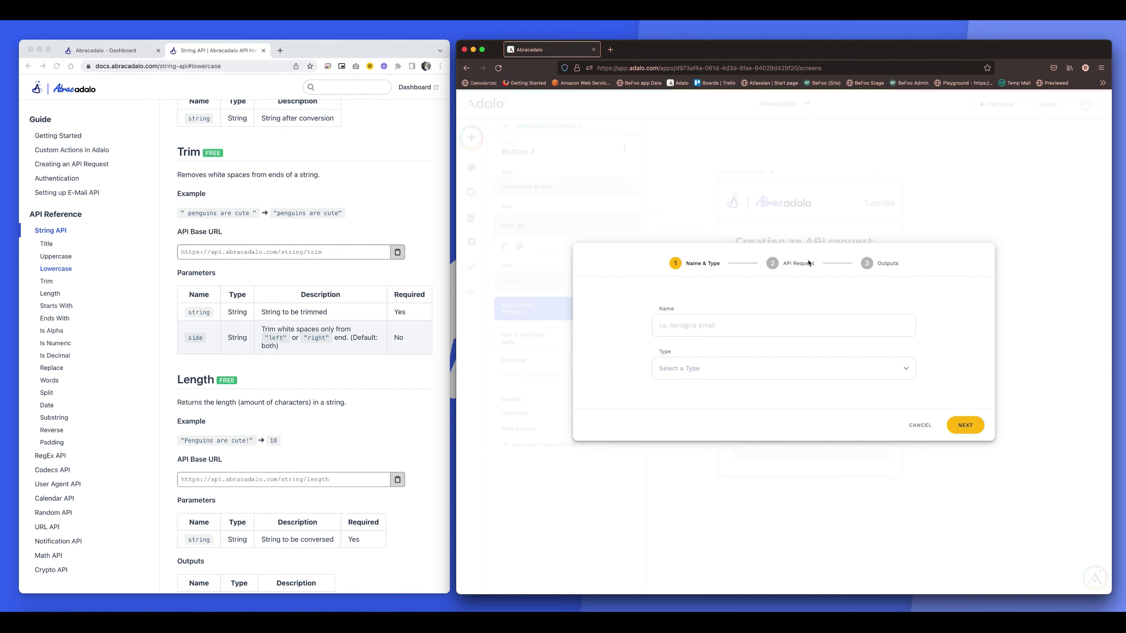
{"action": "left_click", "coordinate": [677, 330]}
{"action": "type", "text": "Trim API"}
{"action": "left_click", "coordinate": [680, 370]}
{"action": "left_click", "coordinate": [661, 370]}
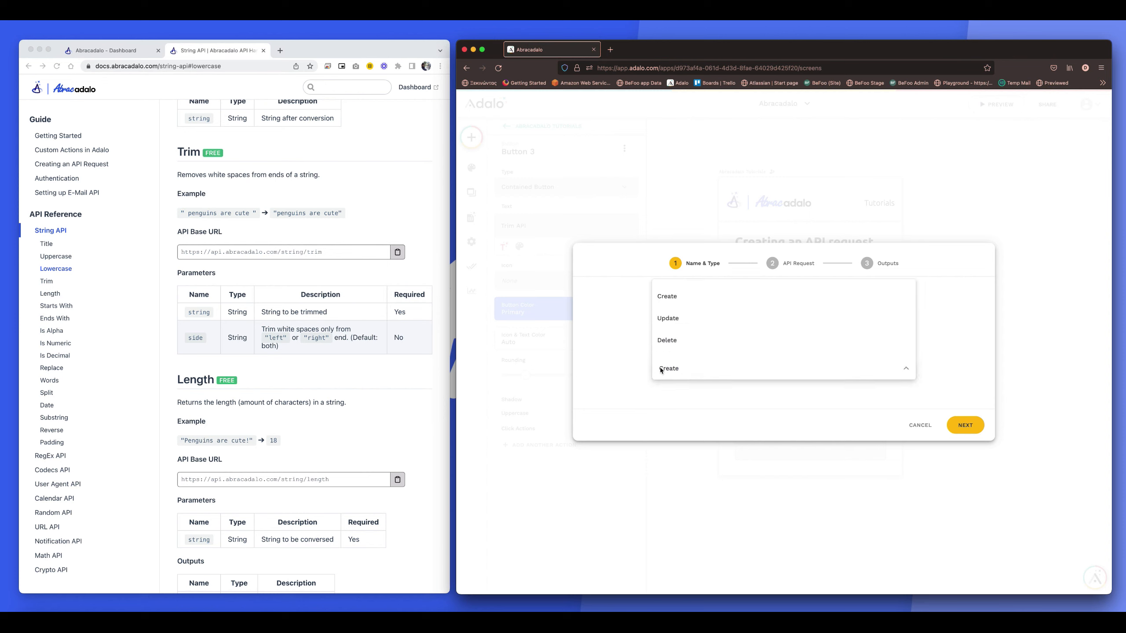
{"action": "left_click", "coordinate": [675, 297]}
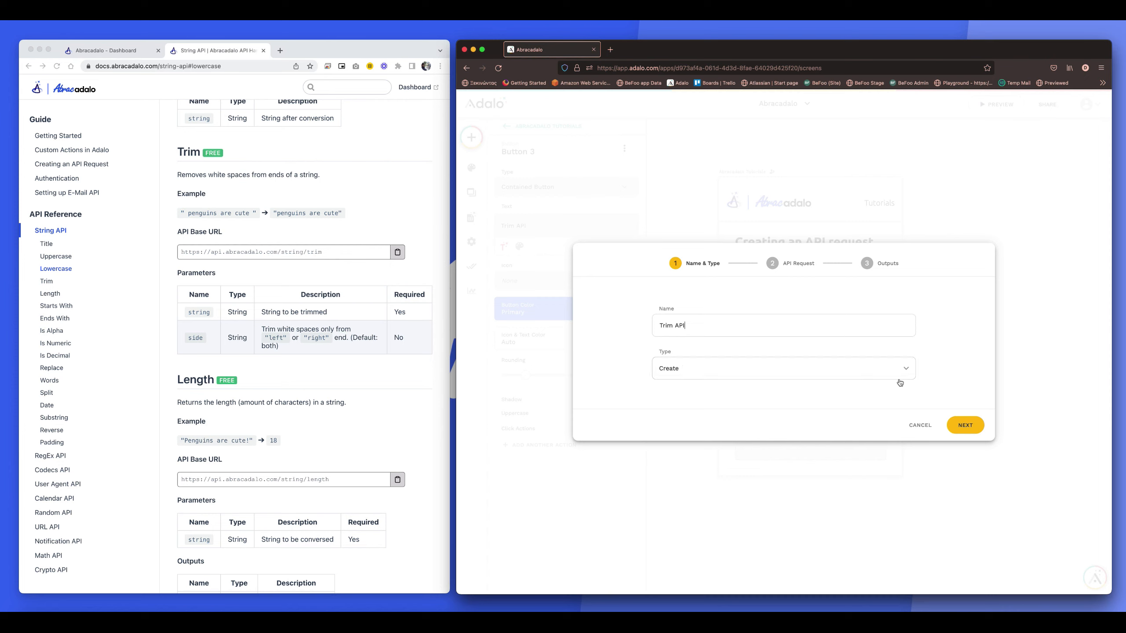
{"action": "left_click", "coordinate": [967, 427]}
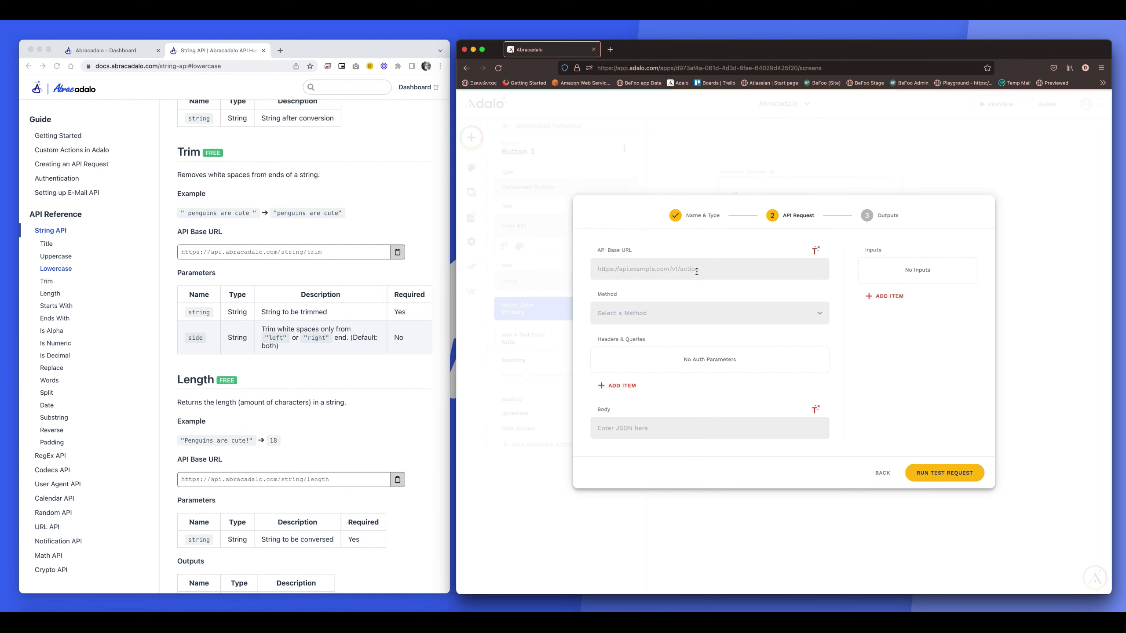
{"action": "left_click", "coordinate": [408, 189]}
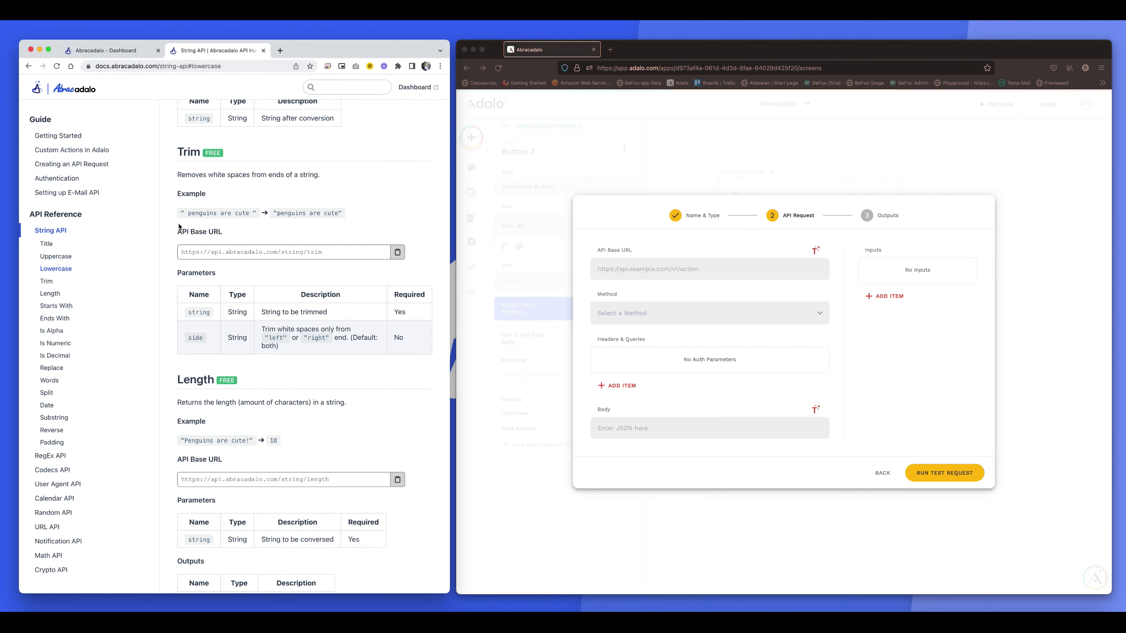
{"action": "left_click_drag", "start_coordinate": [177, 230], "coordinate": [226, 237]}
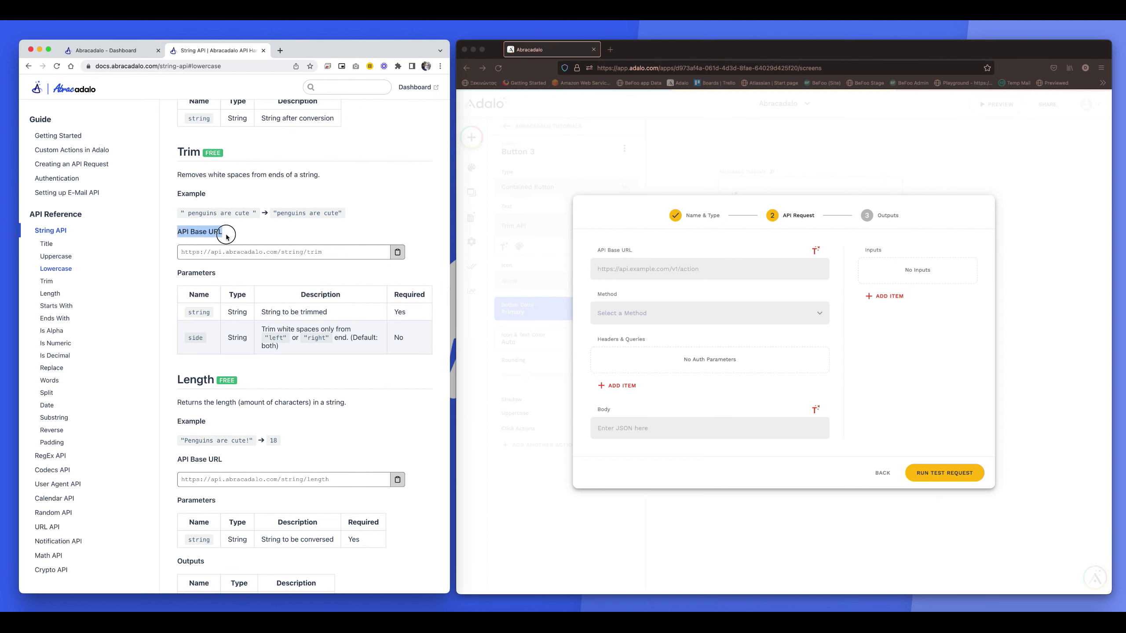
{"action": "left_click", "coordinate": [182, 152]}
{"action": "left_click_drag", "start_coordinate": [182, 152], "coordinate": [214, 154]}
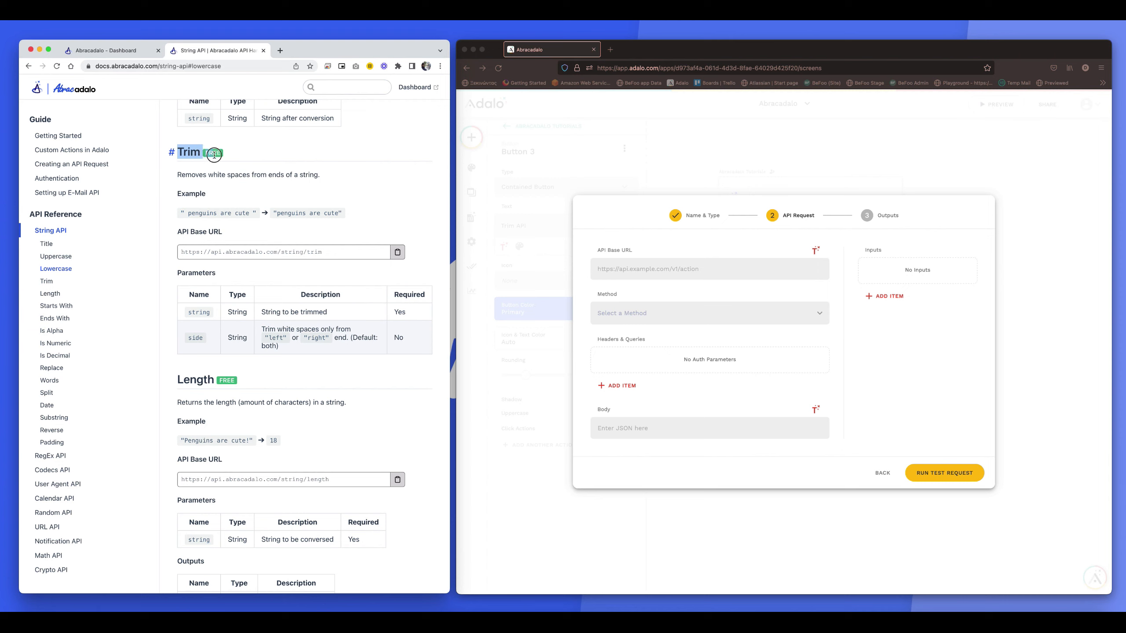
{"action": "left_click", "coordinate": [179, 230]}
{"action": "left_click", "coordinate": [398, 251]}
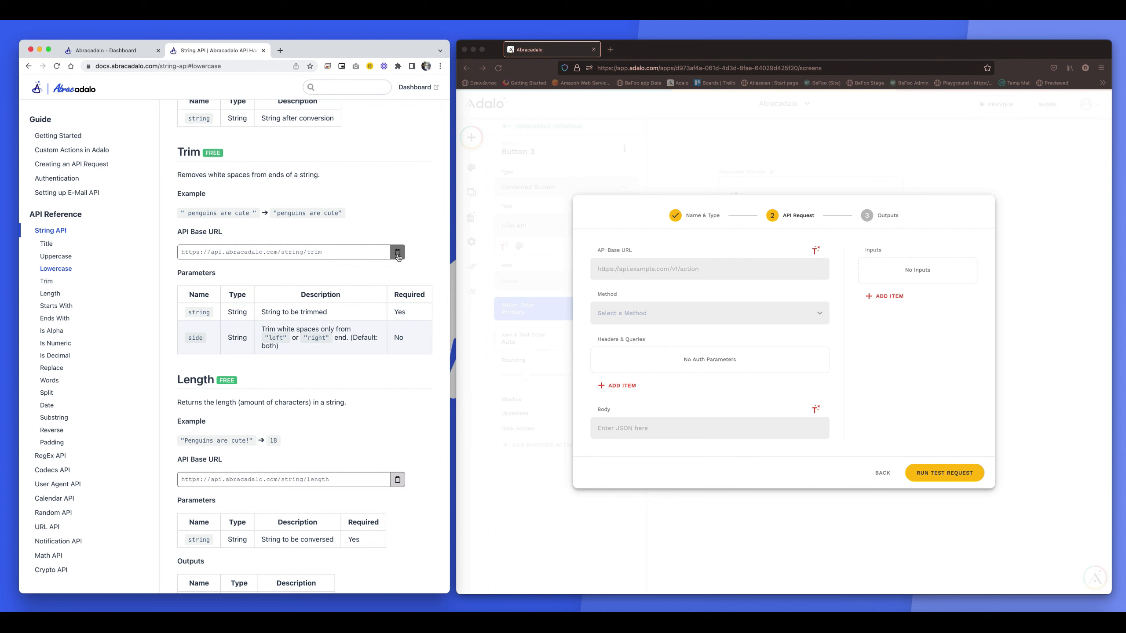
{"action": "left_click", "coordinate": [723, 270]}
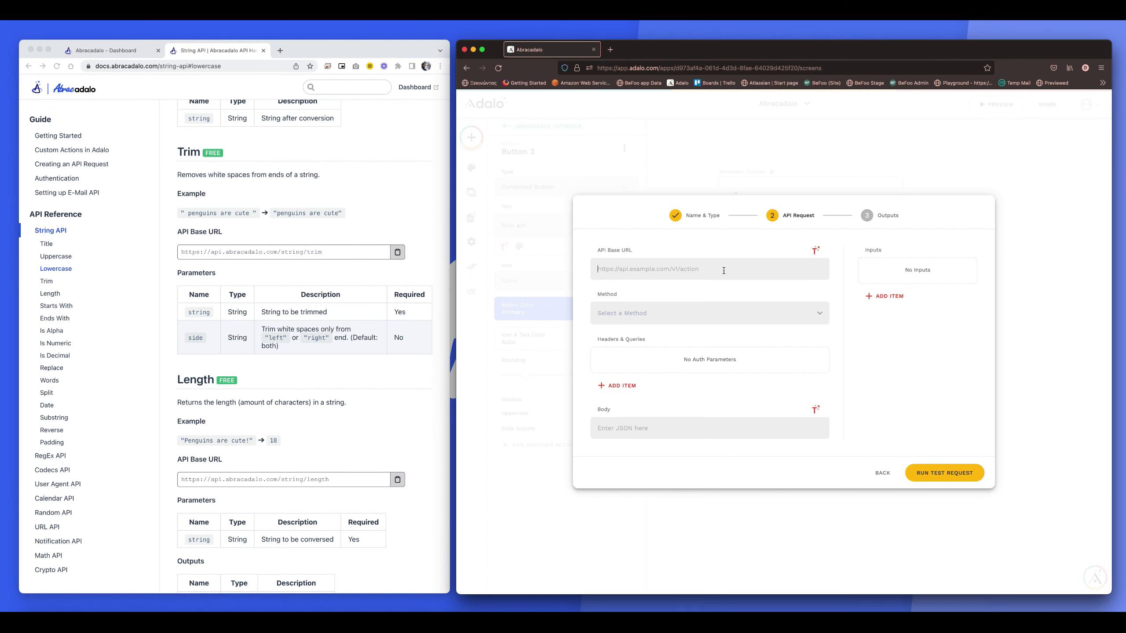
{"action": "key", "text": "super+v"}
{"action": "left_click", "coordinate": [659, 314]}
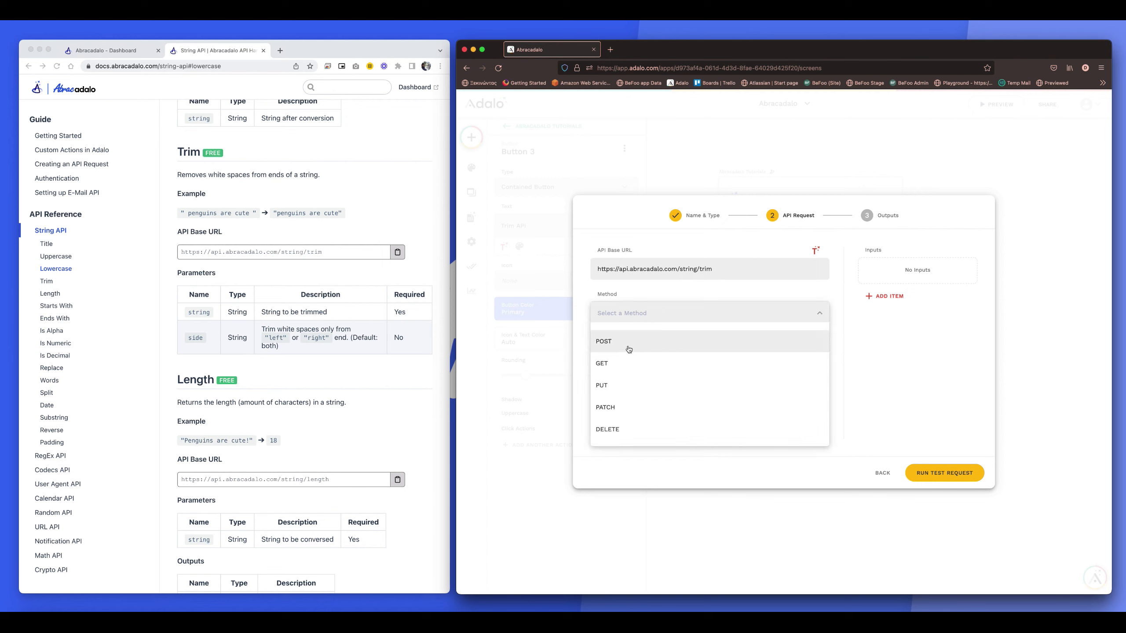
{"action": "left_click", "coordinate": [600, 350]}
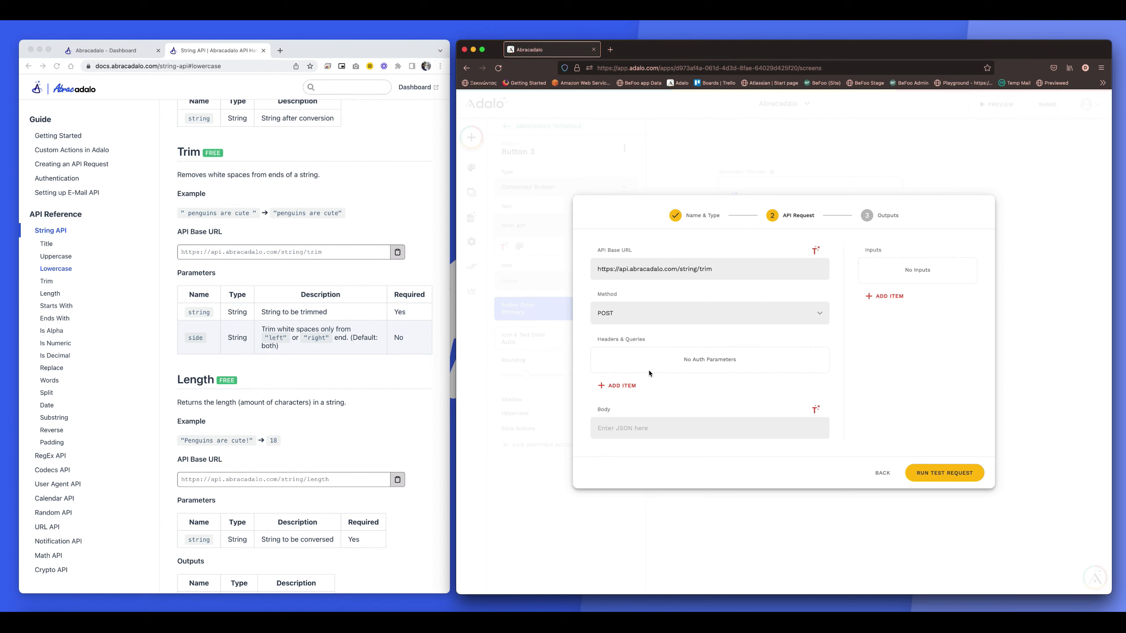
Add a header named "api-key" to the API request
{"action": "left_click", "coordinate": [601, 387]}
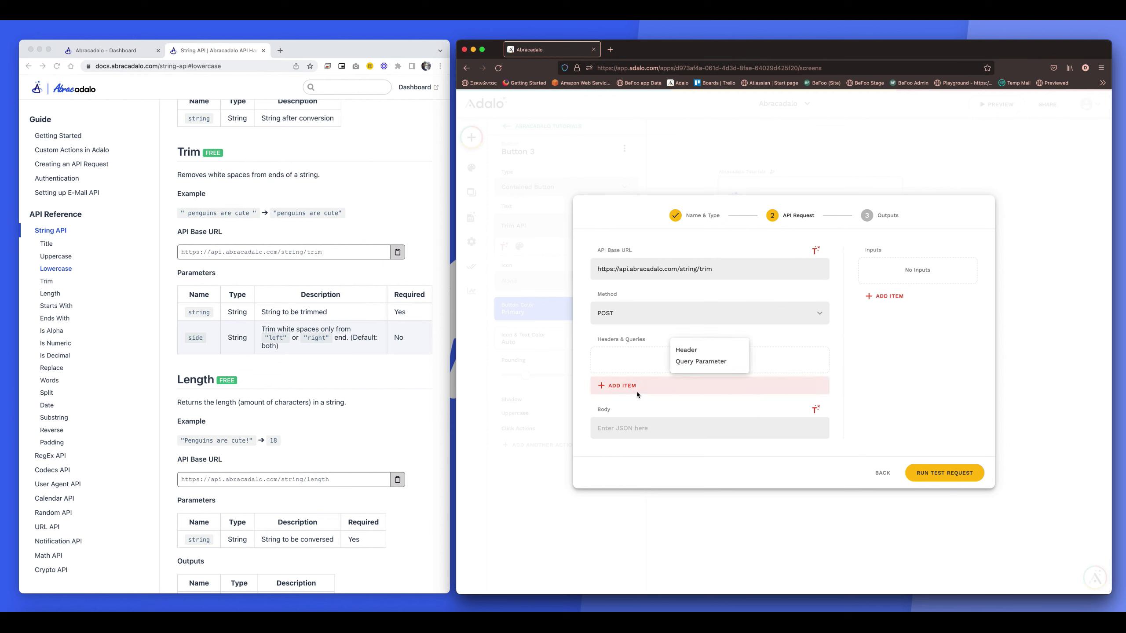
{"action": "left_click", "coordinate": [680, 352]}
{"action": "left_click", "coordinate": [668, 344]}
{"action": "type", "text": "api-key"}
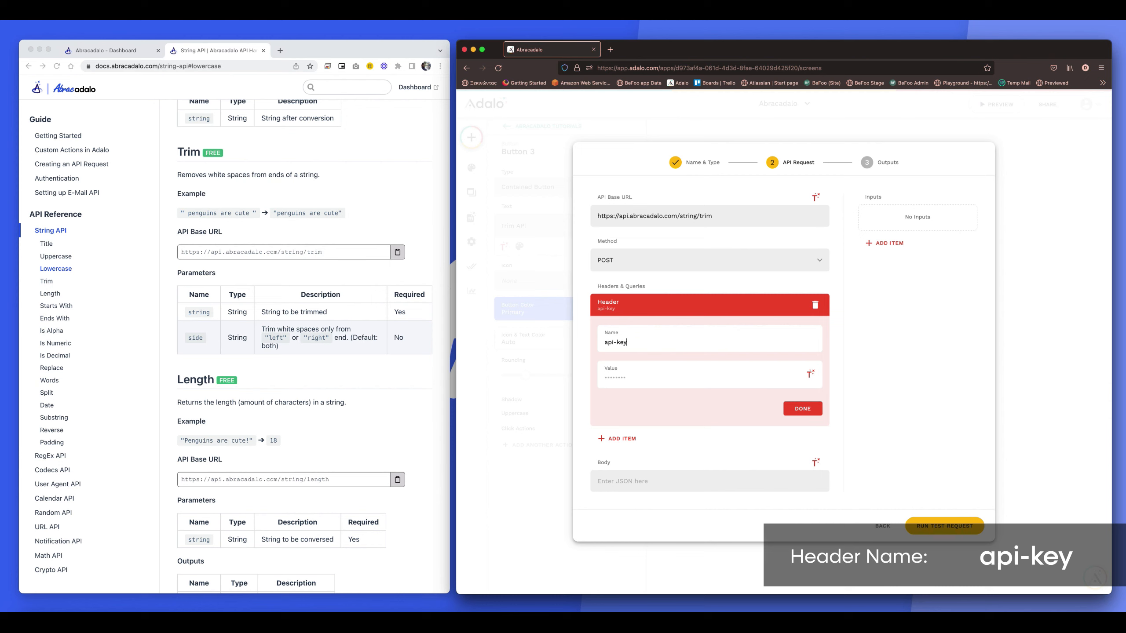
{"action": "left_click_drag", "start_coordinate": [627, 342], "coordinate": [598, 341]}
{"action": "left_click", "coordinate": [618, 342]}
{"action": "type", "text": "_"}
{"action": "key", "text": "shift+Left"}
{"action": "key", "text": "BackSpace"}
Switch to the Abracadalo dashboard and generate a new API key for the header value
{"action": "left_click", "coordinate": [650, 379]}
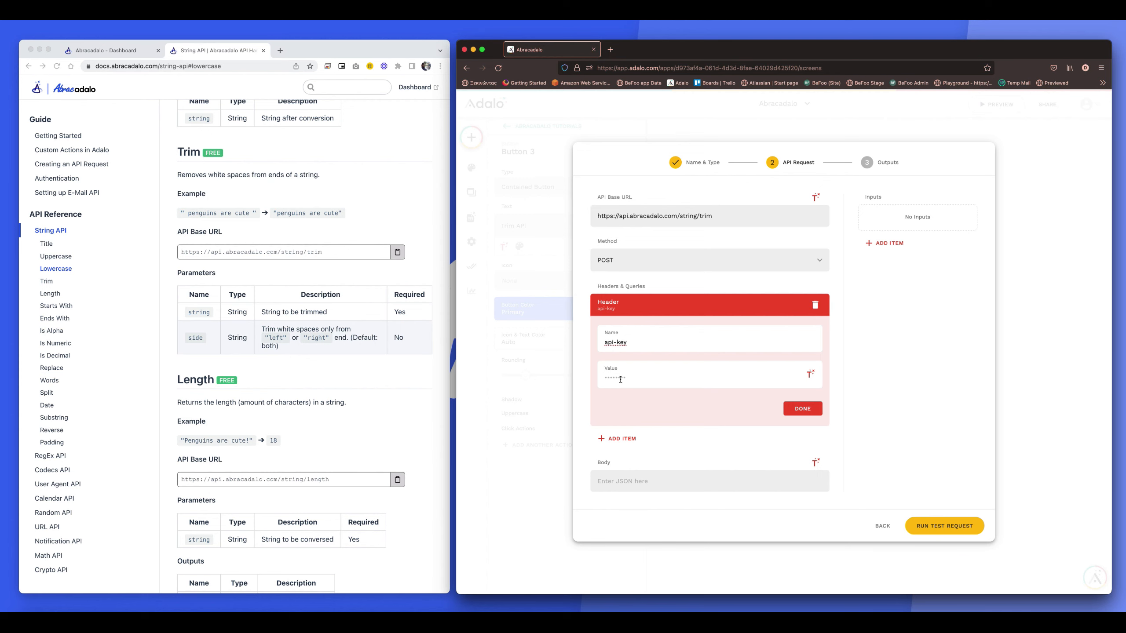
{"action": "left_click", "coordinate": [103, 55]}
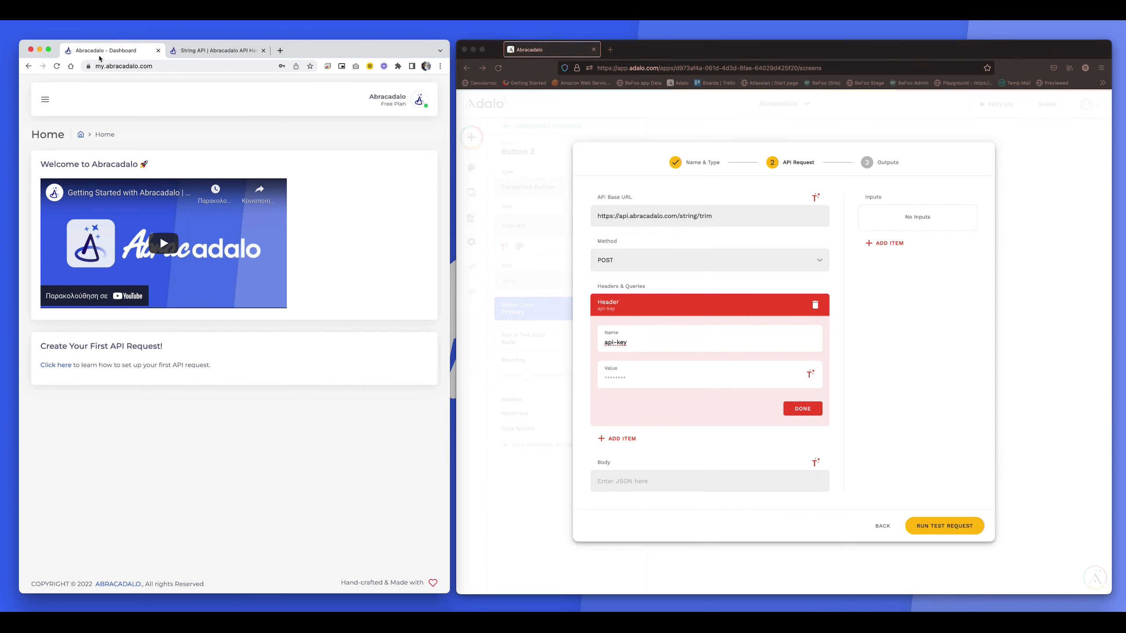
{"action": "left_click", "coordinate": [45, 99]}
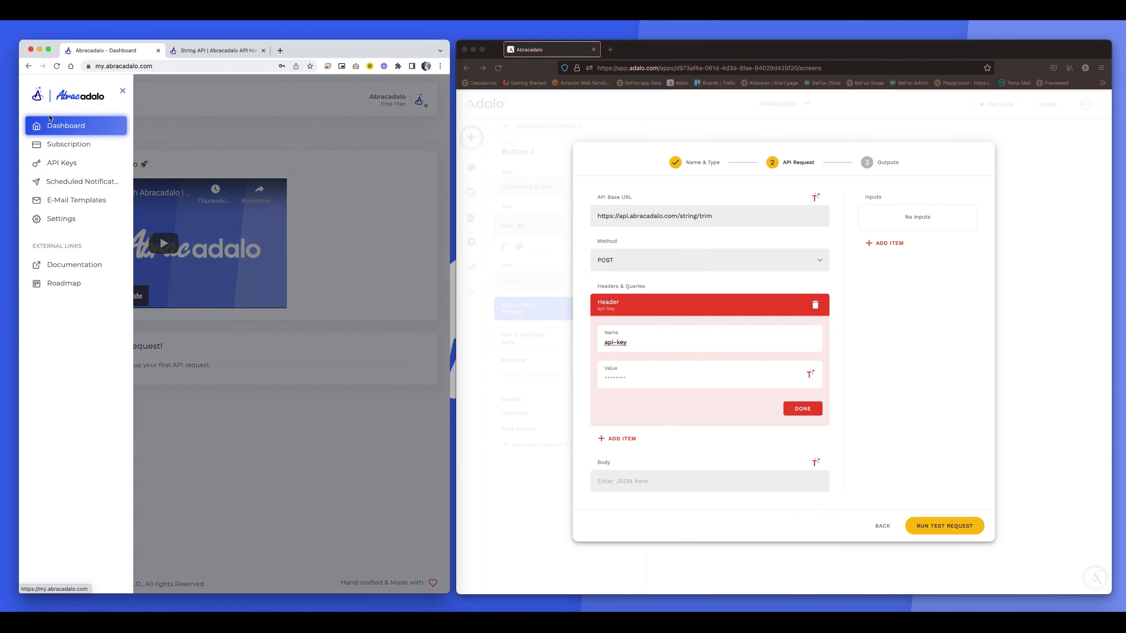
{"action": "left_click", "coordinate": [57, 165]}
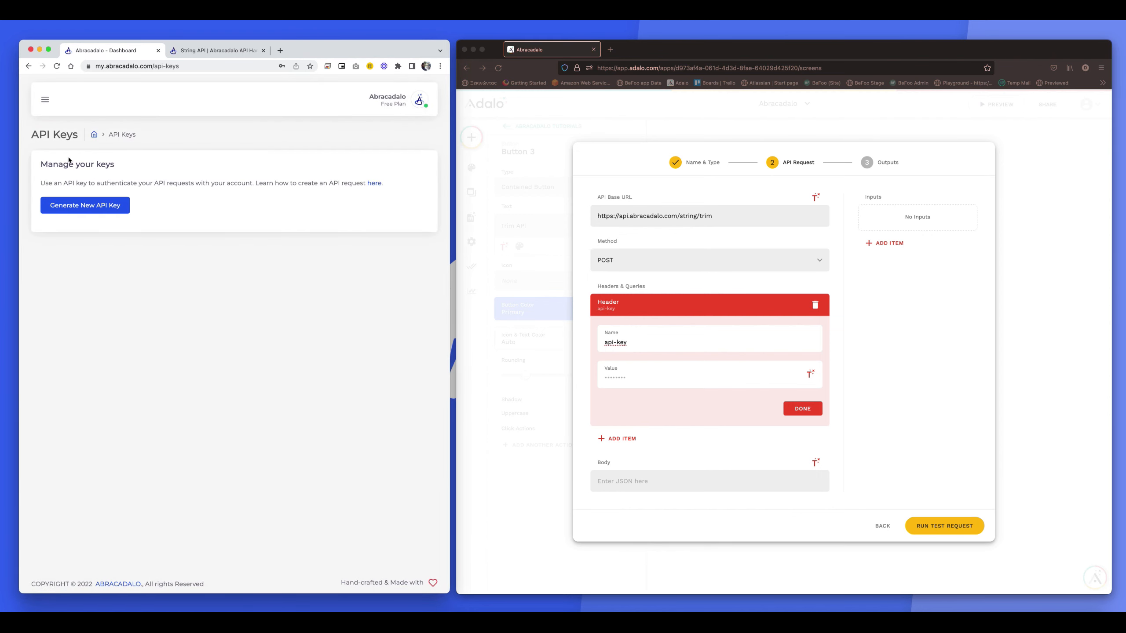
{"action": "left_click", "coordinate": [112, 212]}
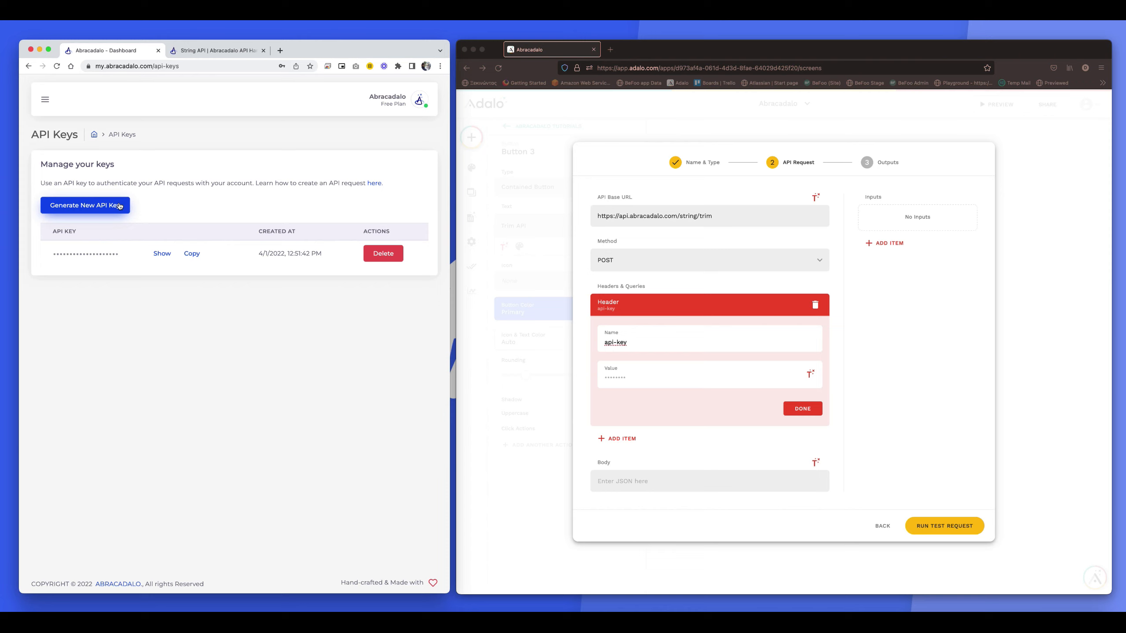
Copy the generated API key, paste it as the api-key header's value in the Adalo request, and finish the header
{"action": "left_click", "coordinate": [195, 255]}
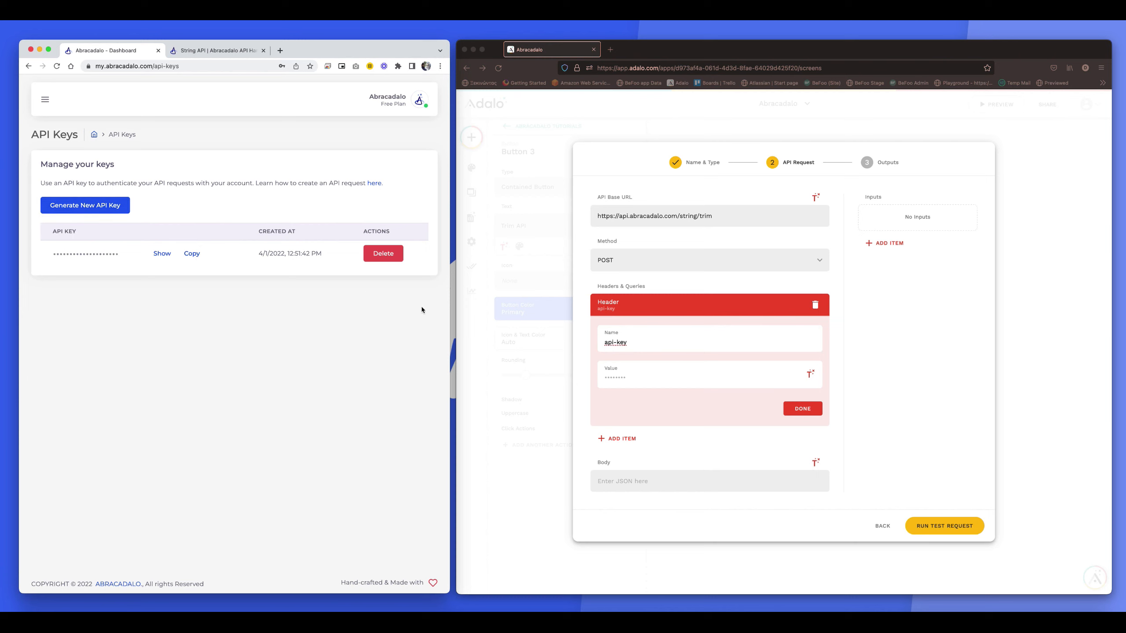
{"action": "left_click", "coordinate": [635, 378]}
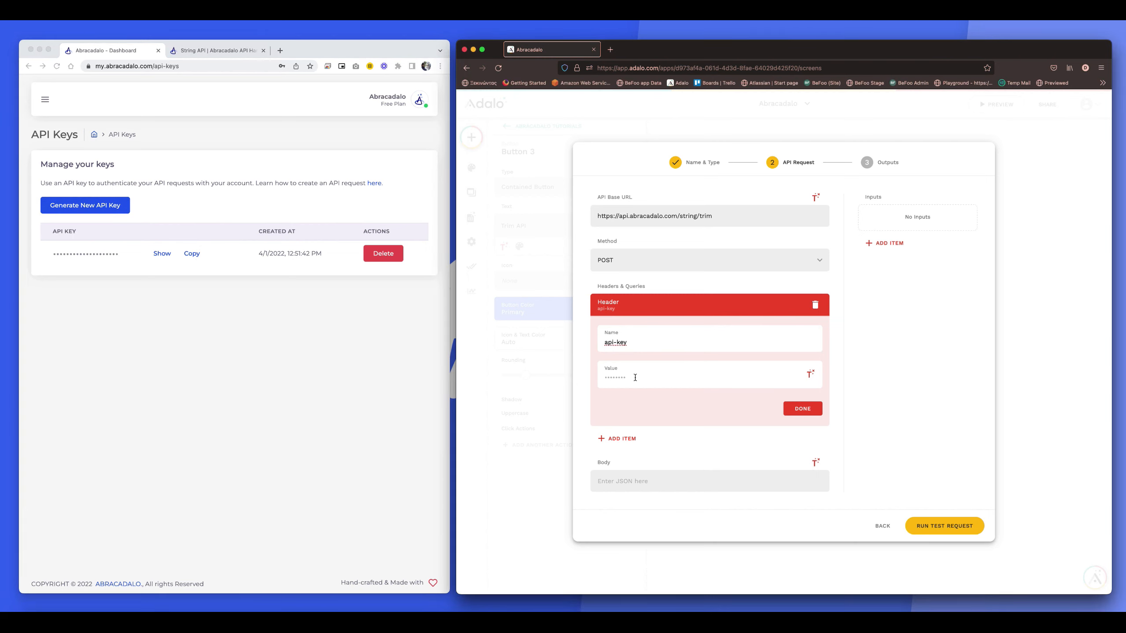
{"action": "key", "text": "super+v"}
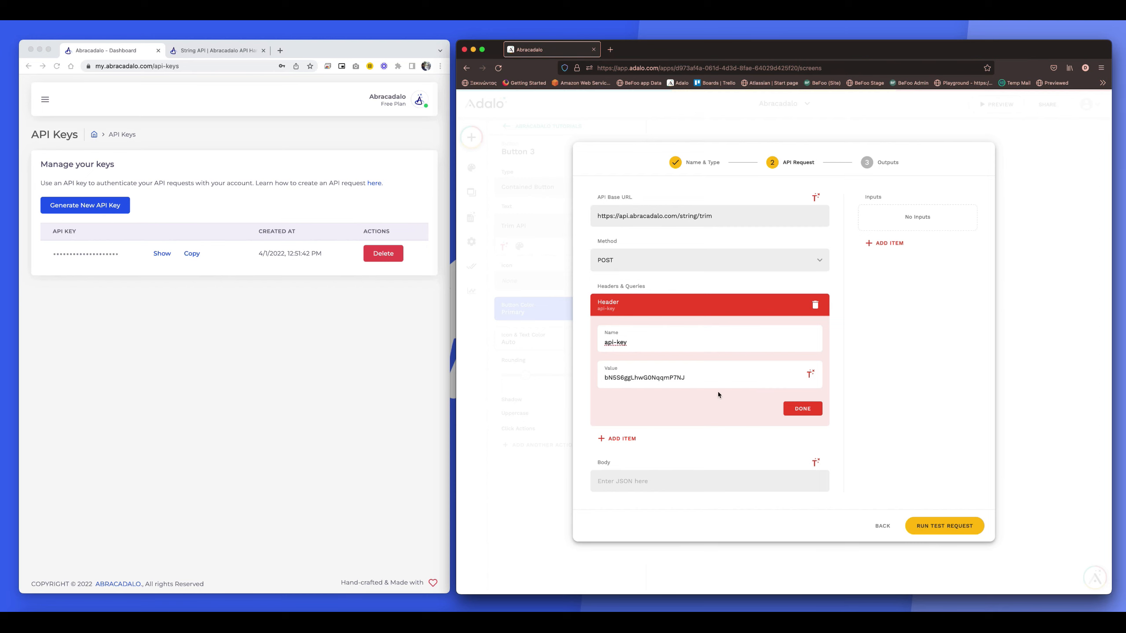
{"action": "left_click", "coordinate": [792, 408]}
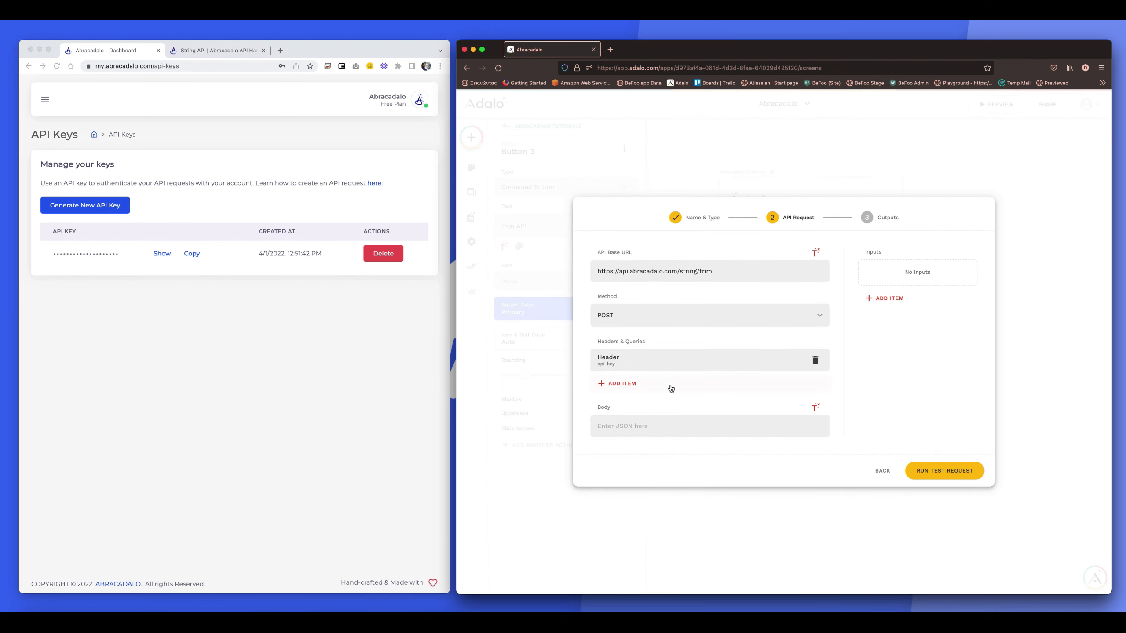
{"action": "left_click", "coordinate": [659, 382]}
{"action": "left_click", "coordinate": [659, 381]}
Review the Trim endpoint's "string" and "side" parameters in the documentation, including which are required and the default side
{"action": "left_click", "coordinate": [247, 51]}
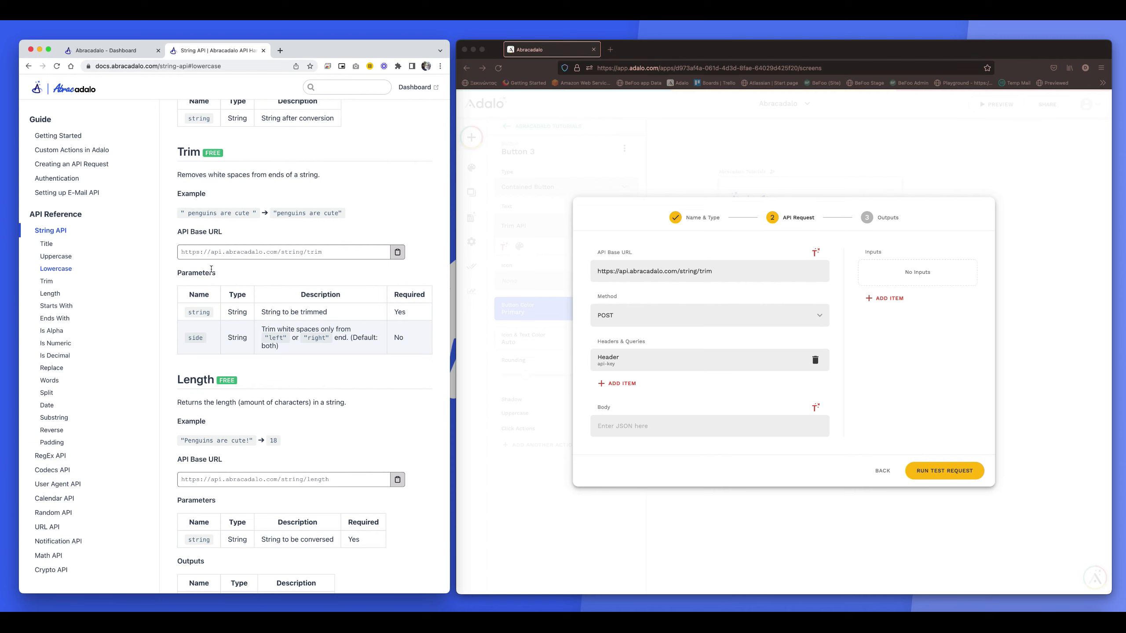
{"action": "left_click_drag", "start_coordinate": [188, 315], "coordinate": [213, 318]}
{"action": "left_click", "coordinate": [187, 338]}
{"action": "double_click", "coordinate": [195, 312]}
{"action": "double_click", "coordinate": [393, 312]}
{"action": "left_click", "coordinate": [409, 347]}
{"action": "left_click_drag", "start_coordinate": [350, 337], "coordinate": [374, 337]}
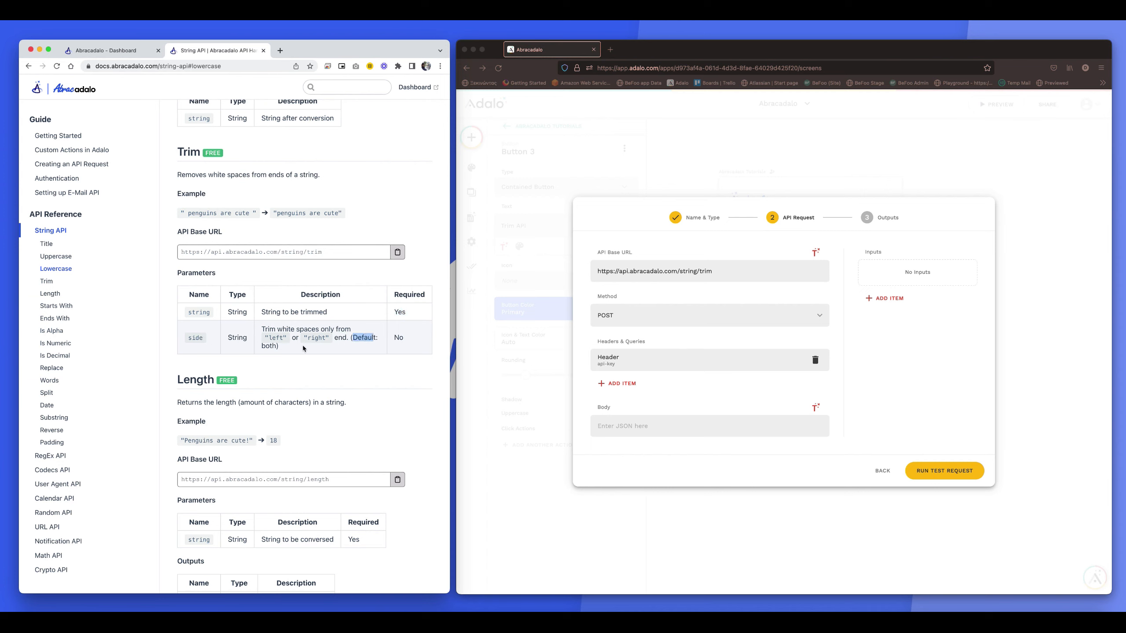
Examine the Trim documentation's "side" description and the example string to see how "left" and "right" trimming works
{"action": "left_click", "coordinate": [276, 344]}
{"action": "mouse_move", "coordinate": [268, 329]}
{"action": "left_mouse_down"}
{"action": "mouse_move", "coordinate": [288, 347]}
{"action": "mouse_move", "coordinate": [276, 335]}
{"action": "mouse_move", "coordinate": [286, 337]}
{"action": "left_mouse_up"}
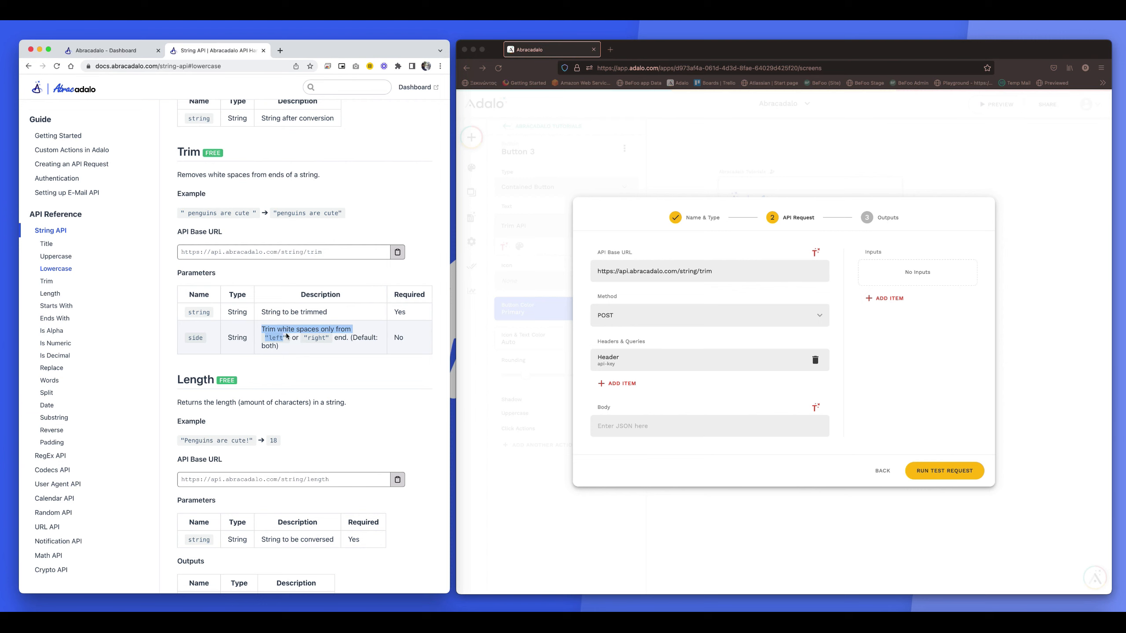
{"action": "left_click_drag", "start_coordinate": [181, 212], "coordinate": [257, 214]}
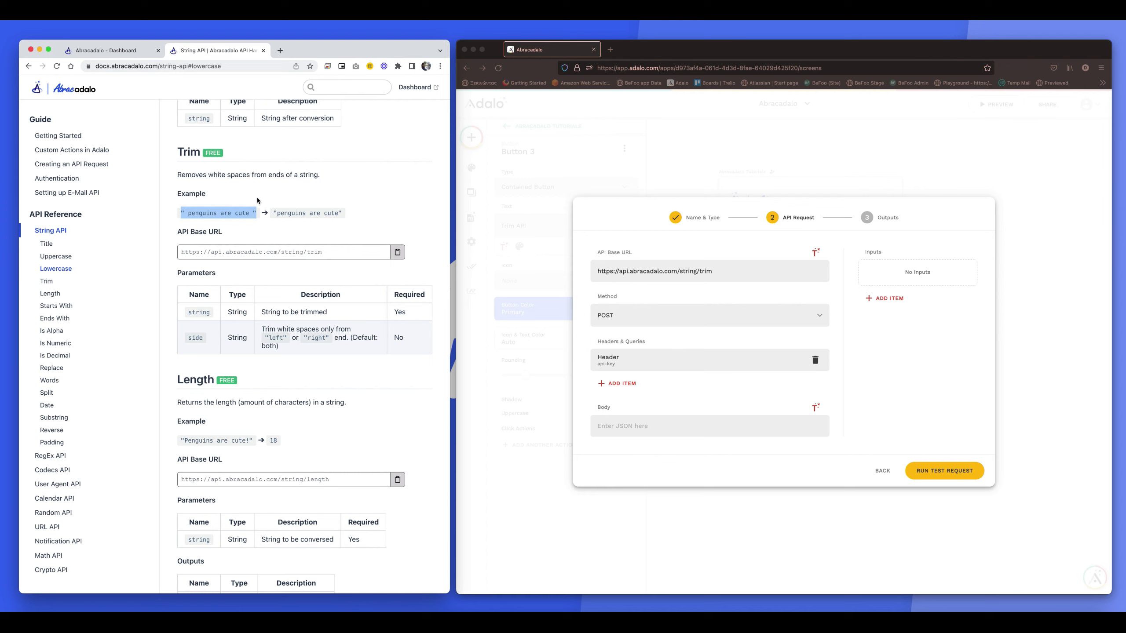
{"action": "left_click_drag", "start_coordinate": [264, 338], "coordinate": [285, 338]}
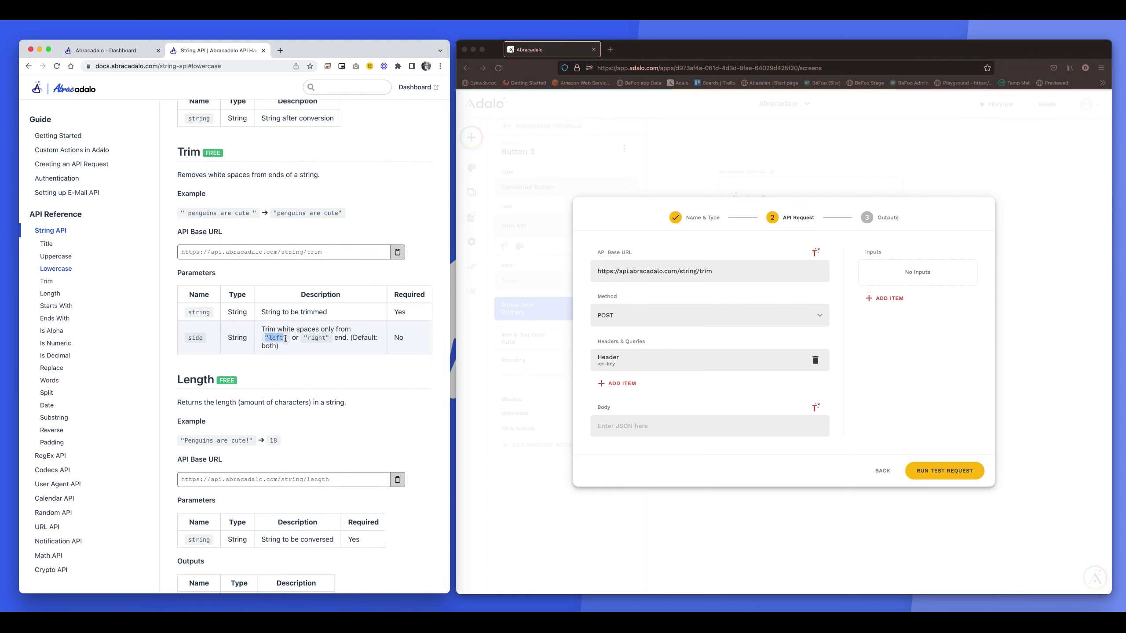
{"action": "left_click", "coordinate": [184, 224]}
Add a query parameter named "string" to the API request, leaving its value empty
{"action": "left_click", "coordinate": [660, 401]}
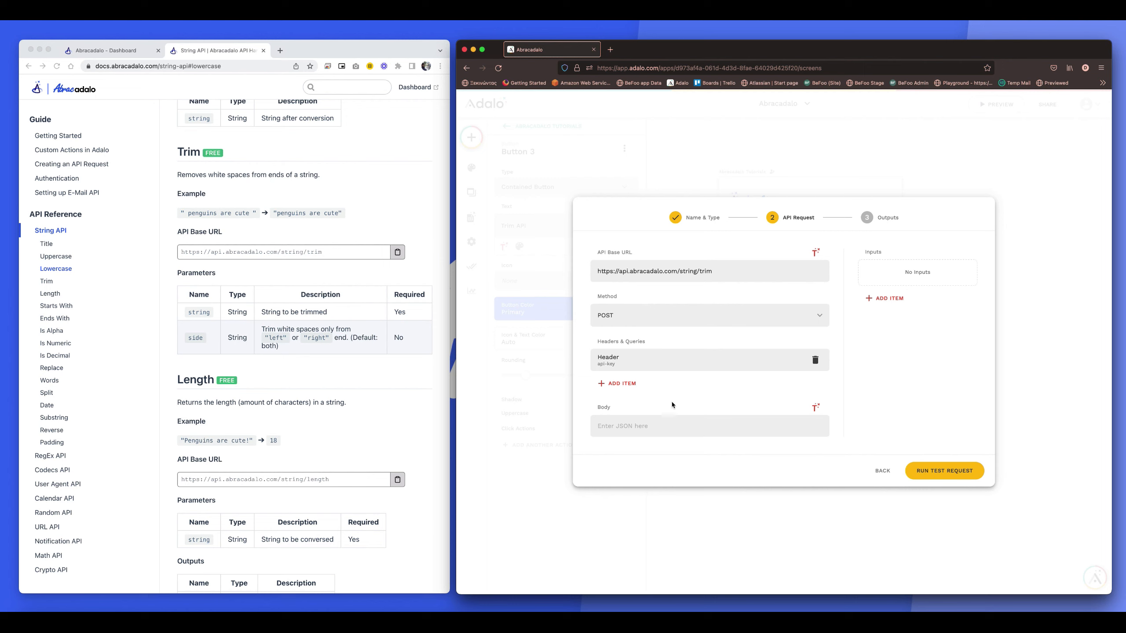
{"action": "left_click", "coordinate": [606, 387]}
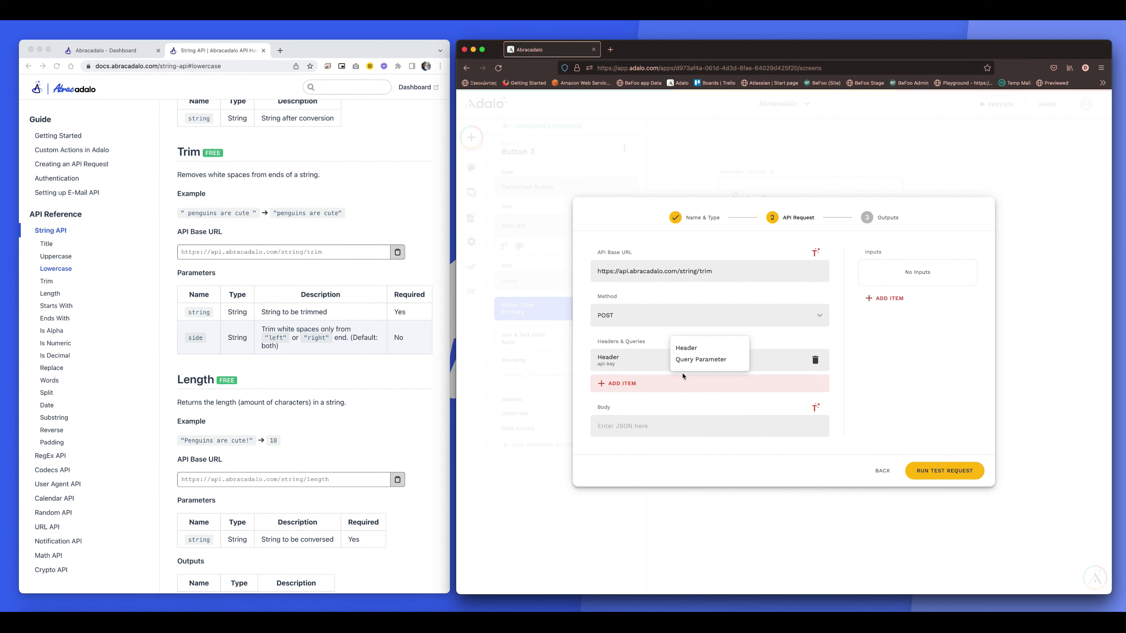
{"action": "left_click", "coordinate": [699, 363]}
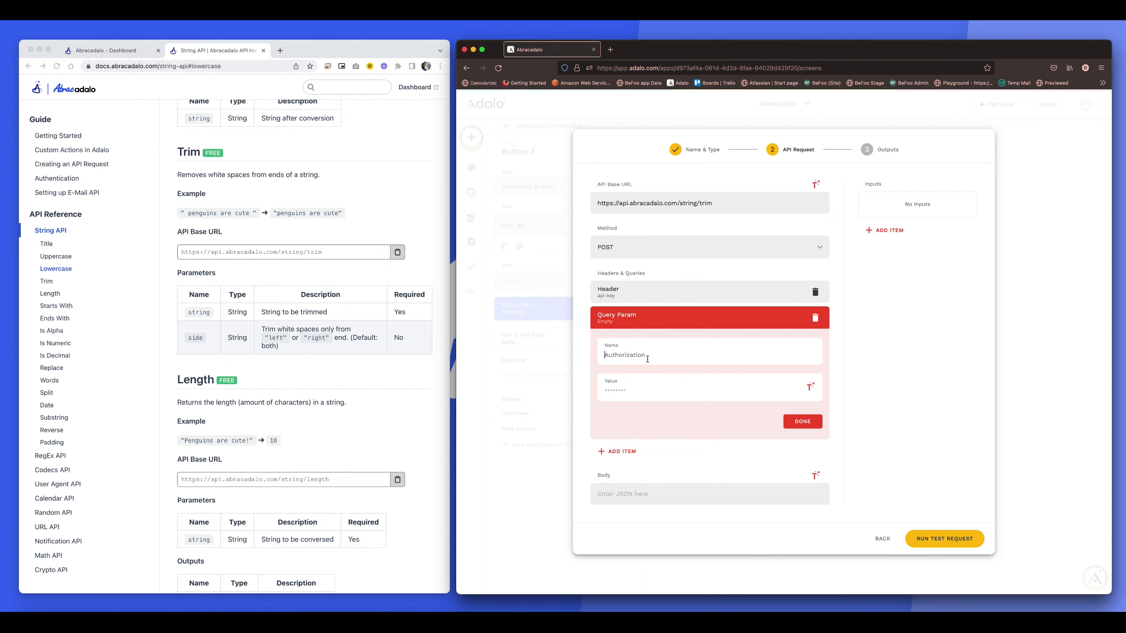
{"action": "type", "text": "string"}
{"action": "left_click", "coordinate": [755, 395]}
{"action": "left_click", "coordinate": [795, 417]}
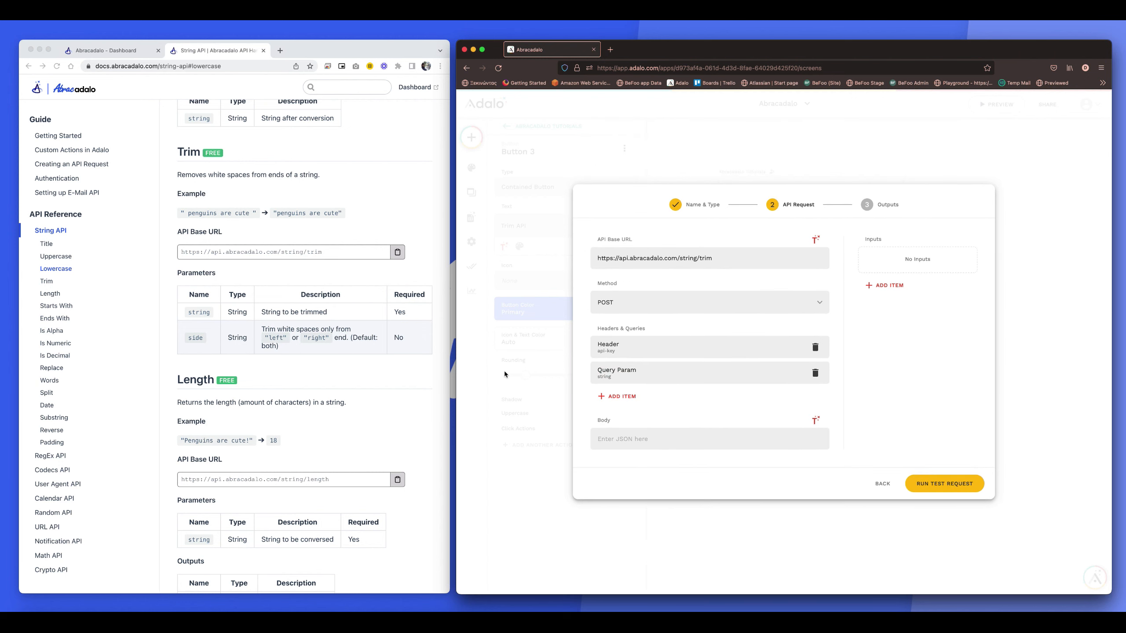
Add a second query parameter named "side" to the API request, leaving its value empty
{"action": "left_click", "coordinate": [626, 399]}
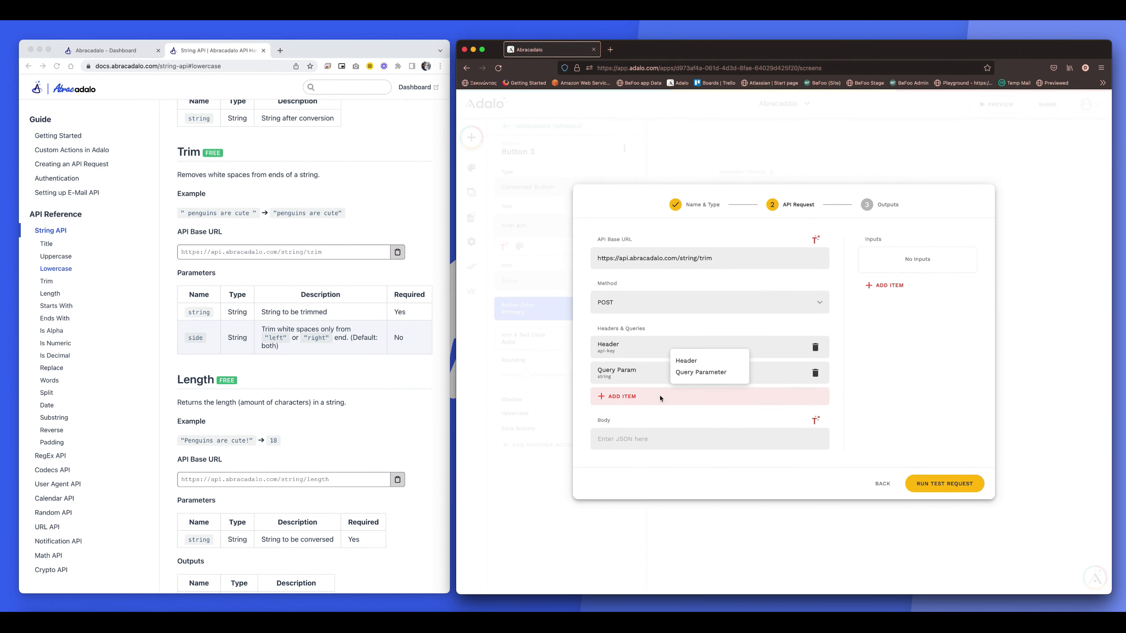
{"action": "left_click", "coordinate": [699, 373]}
{"action": "type", "text": "side"}
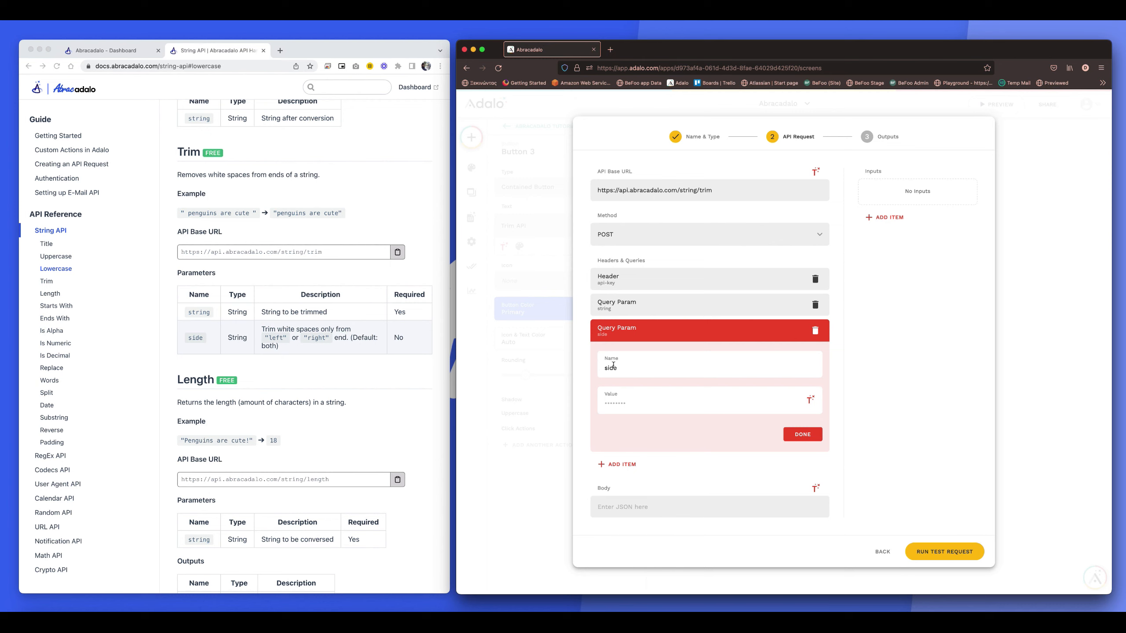
{"action": "left_click_drag", "start_coordinate": [619, 369], "coordinate": [598, 368]}
{"action": "left_click", "coordinate": [798, 435]}
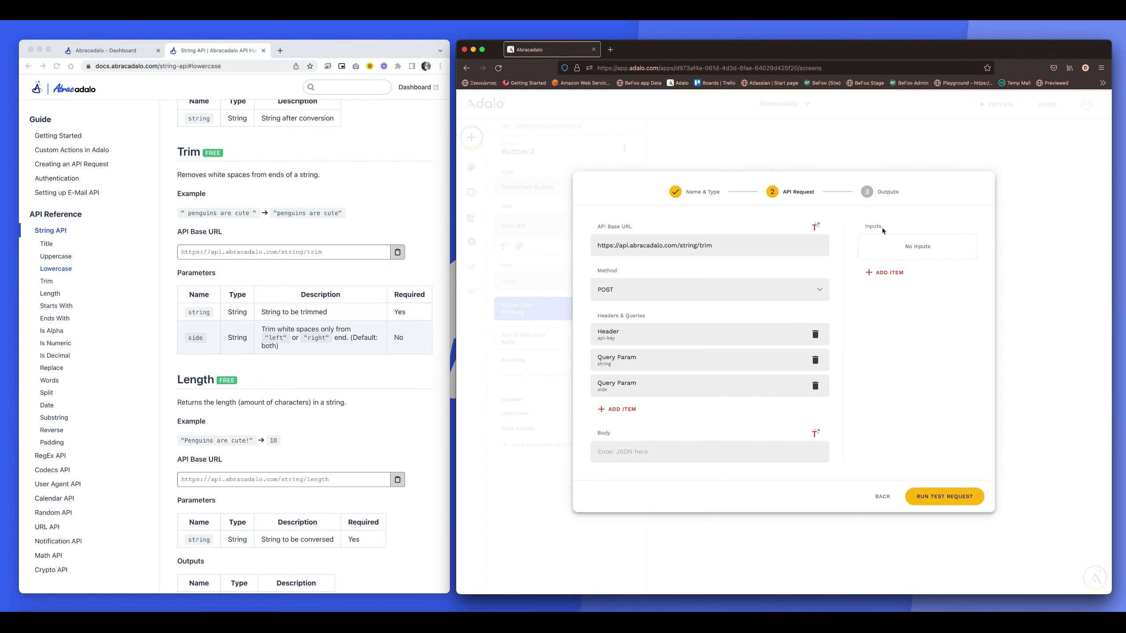
Reopen the "string" query parameter and add a Text input named "Value to trim" to the request
{"action": "left_click", "coordinate": [642, 366]}
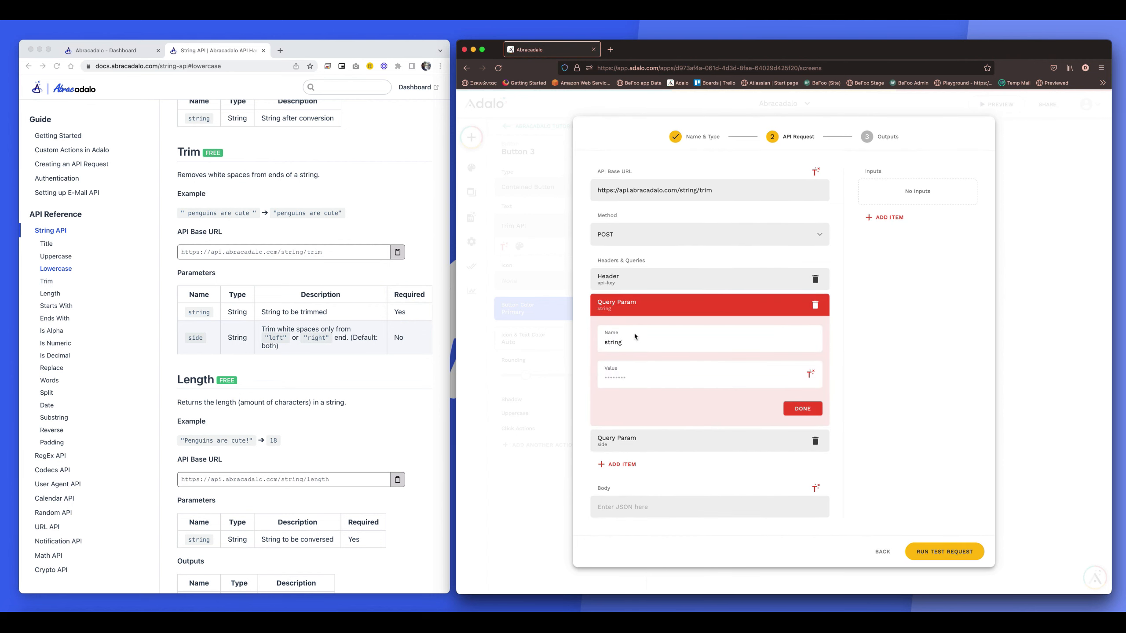
{"action": "left_click", "coordinate": [642, 443]}
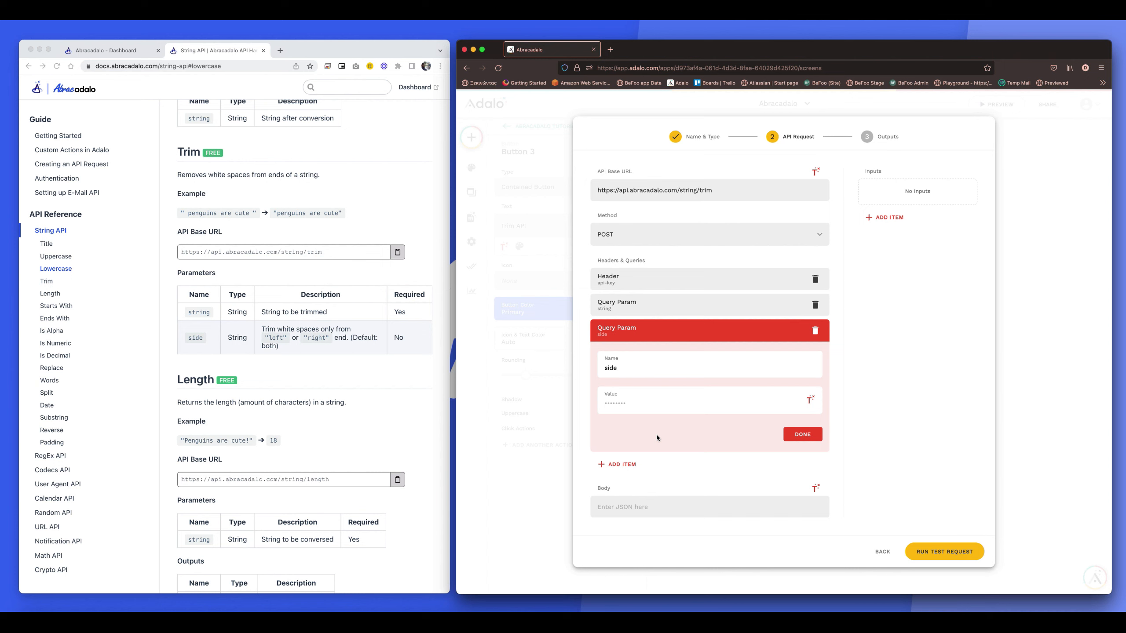
{"action": "left_click", "coordinate": [637, 305]}
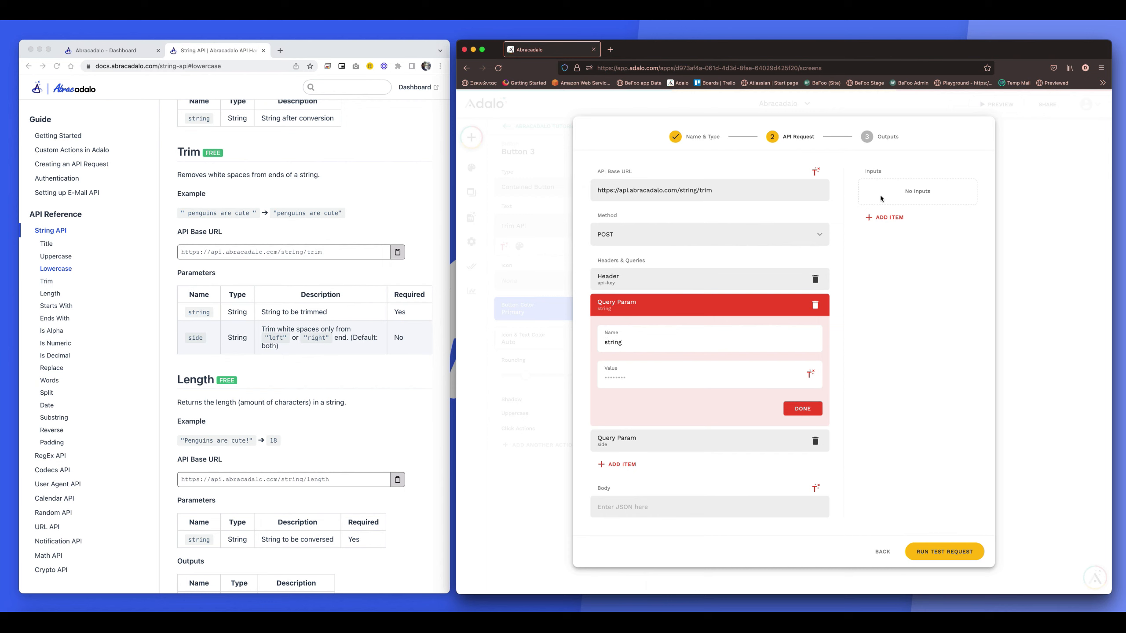
{"action": "left_click", "coordinate": [896, 219]}
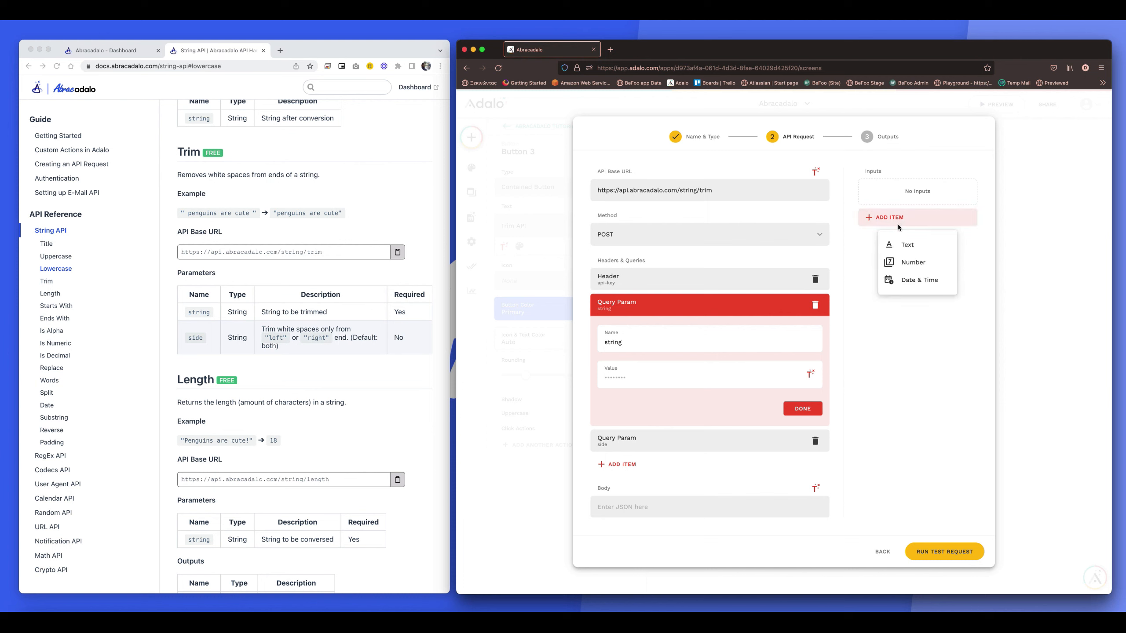
{"action": "left_click", "coordinate": [904, 245]}
{"action": "left_click", "coordinate": [905, 263]}
{"action": "key", "text": "super+a"}
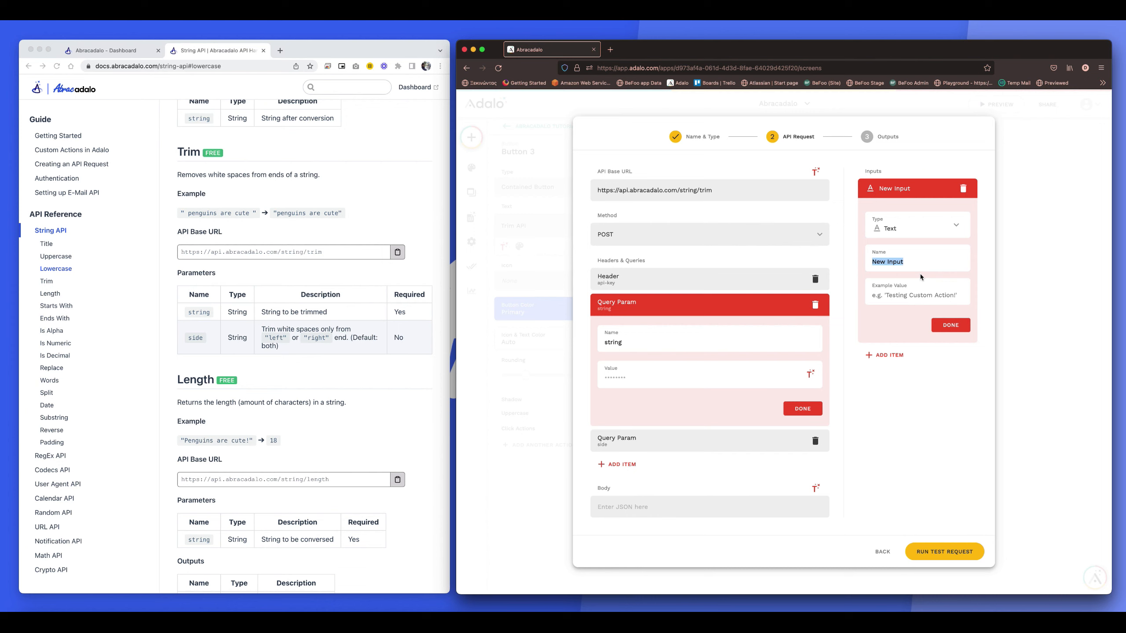
{"action": "type", "text": "Value to trim"}
Set the "Value to trim" input's example value to "I love Abracadalo" with surrounding spaces, and finish the input
{"action": "left_click", "coordinate": [875, 294]}
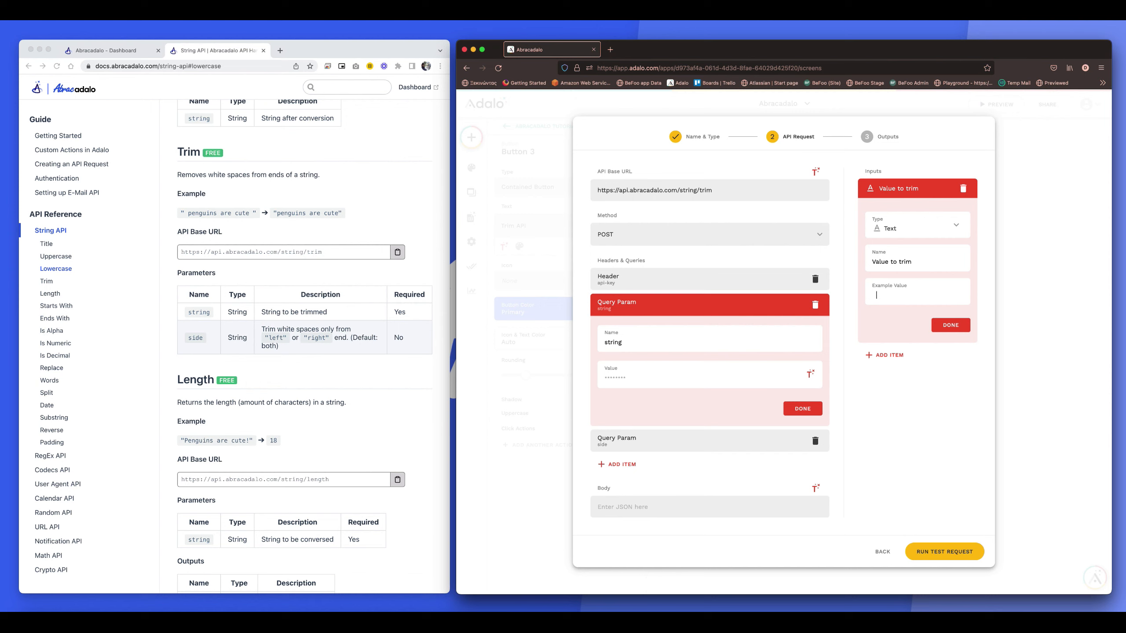
{"action": "type", "text": "I love Abracadal"}
{"action": "key", "text": "BackSpace"}
{"action": "type", "text": "o"}
{"action": "left_click", "coordinate": [956, 325]}
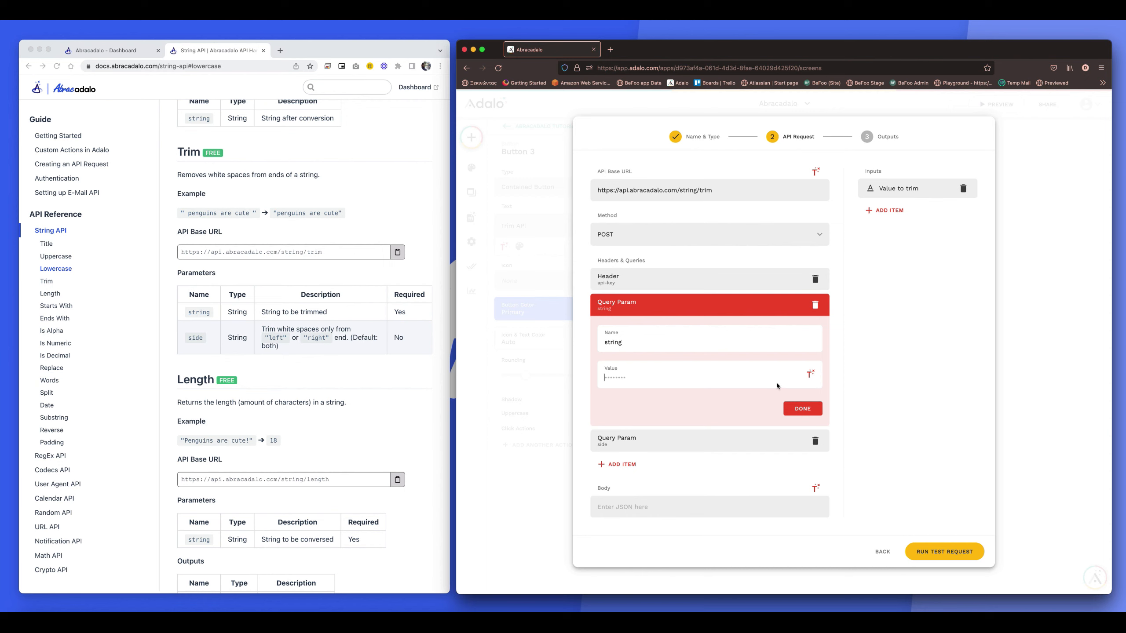
Set the "string" query parameter's value to the "Value to trim" input and finish the parameter
{"action": "left_click", "coordinate": [809, 381]}
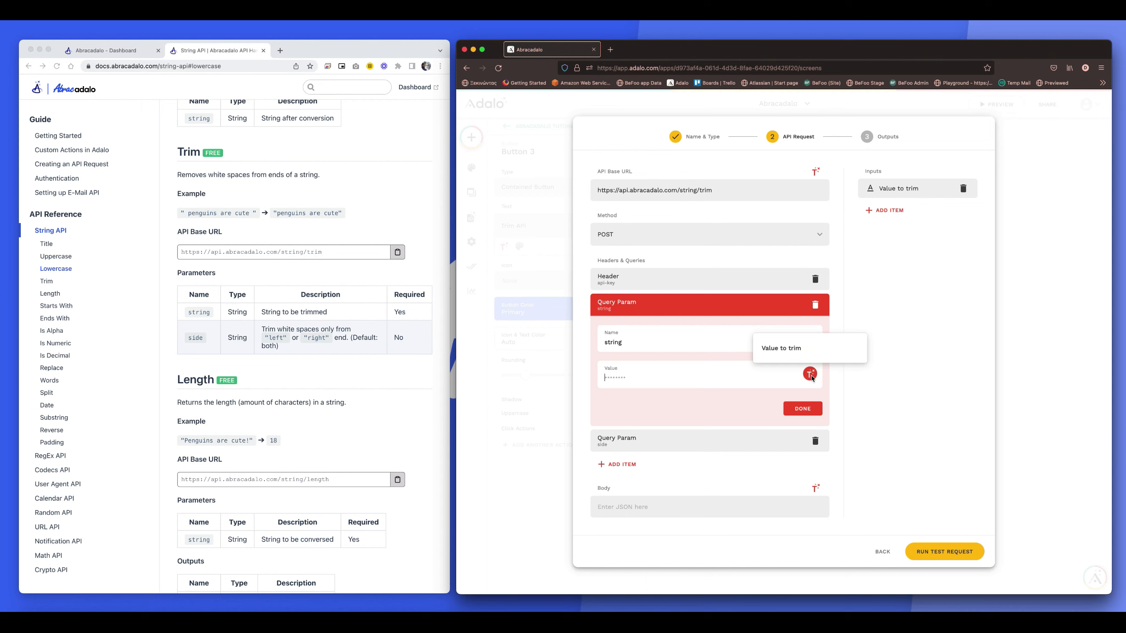
{"action": "left_click", "coordinate": [796, 352]}
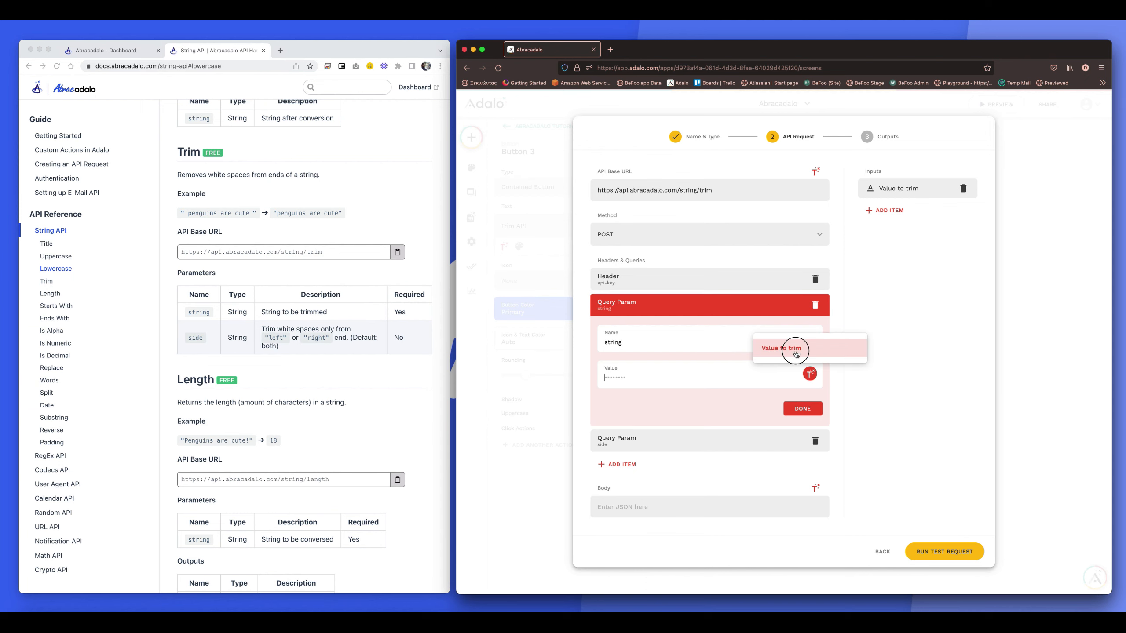
{"action": "left_click", "coordinate": [801, 410]}
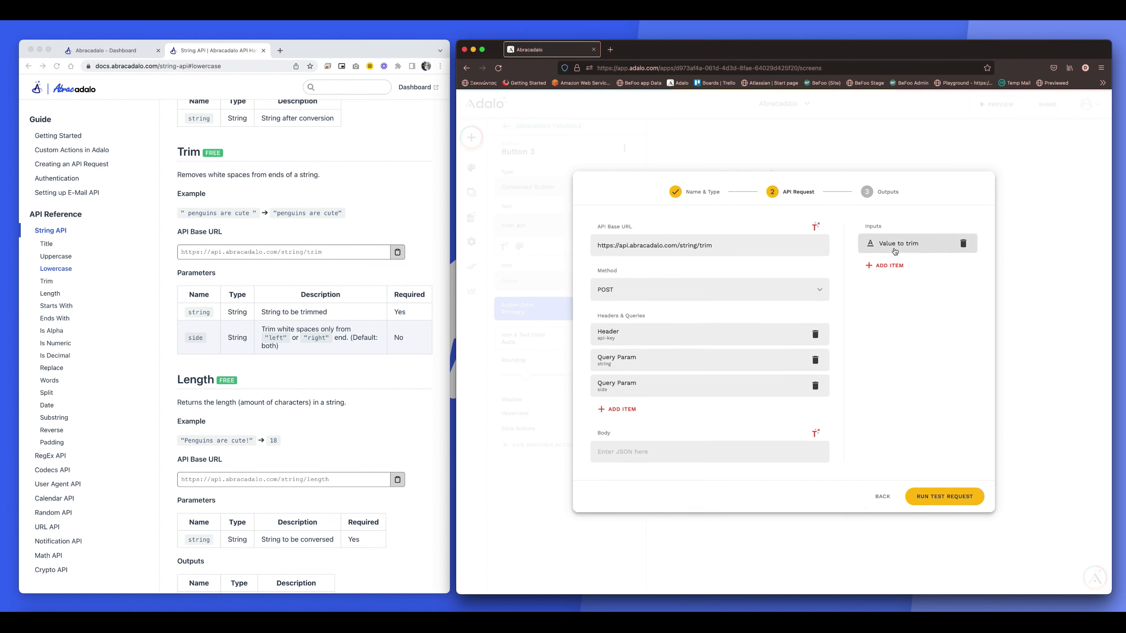
Add a second Text input named "From which side" without an example value
{"action": "left_click", "coordinate": [886, 265]}
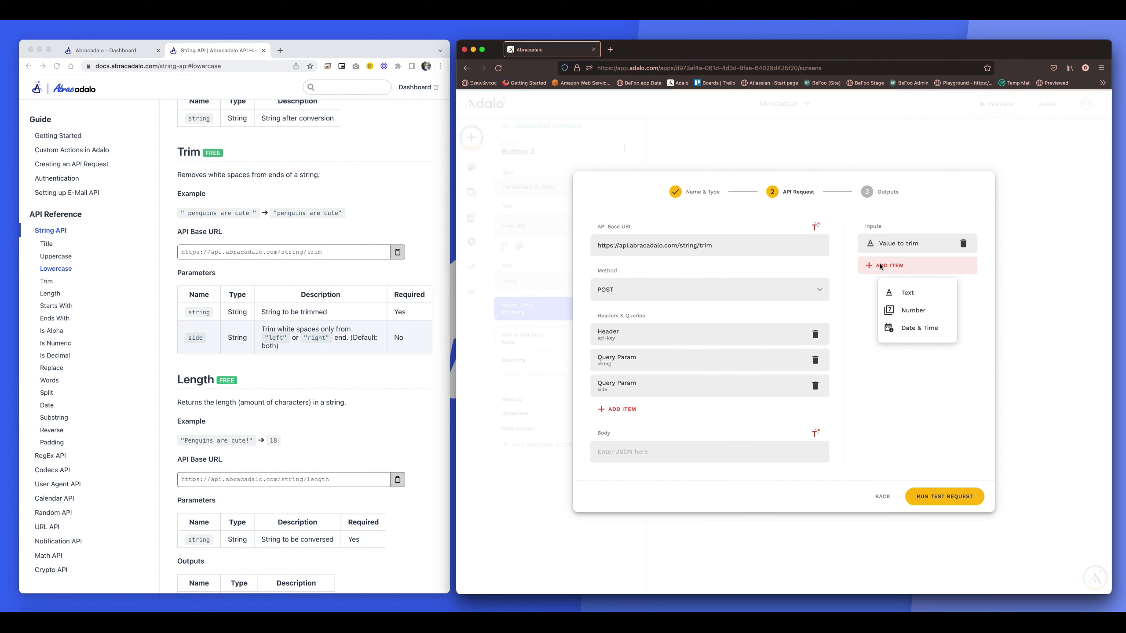
{"action": "left_click", "coordinate": [912, 298]}
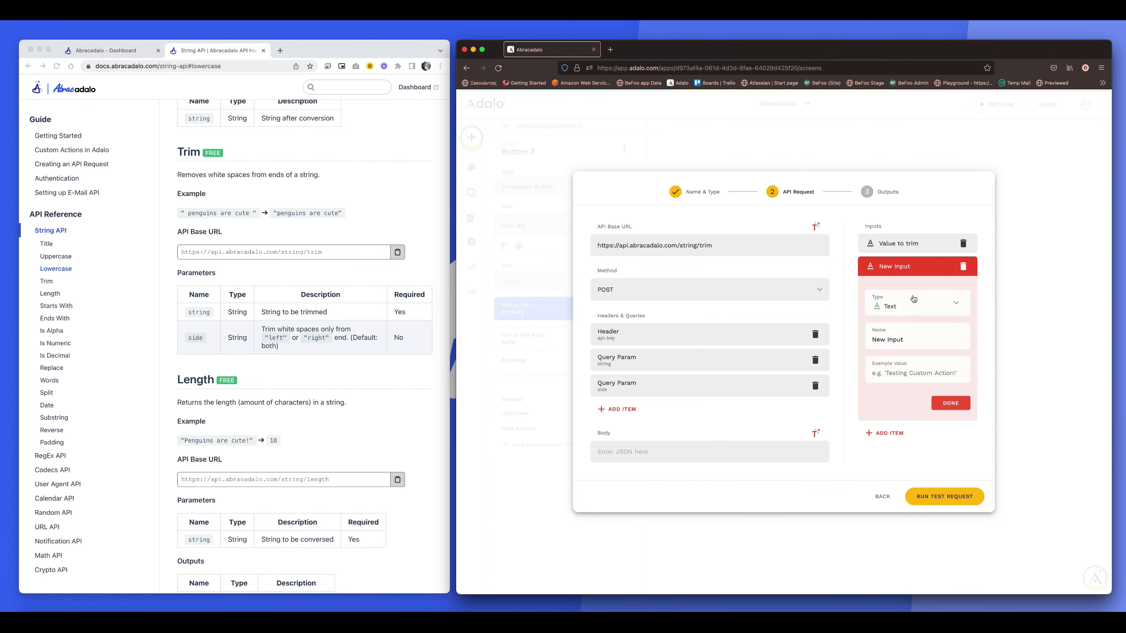
{"action": "left_click", "coordinate": [909, 340]}
{"action": "triple_click", "coordinate": [908, 340]}
{"action": "type", "text": "From which side"}
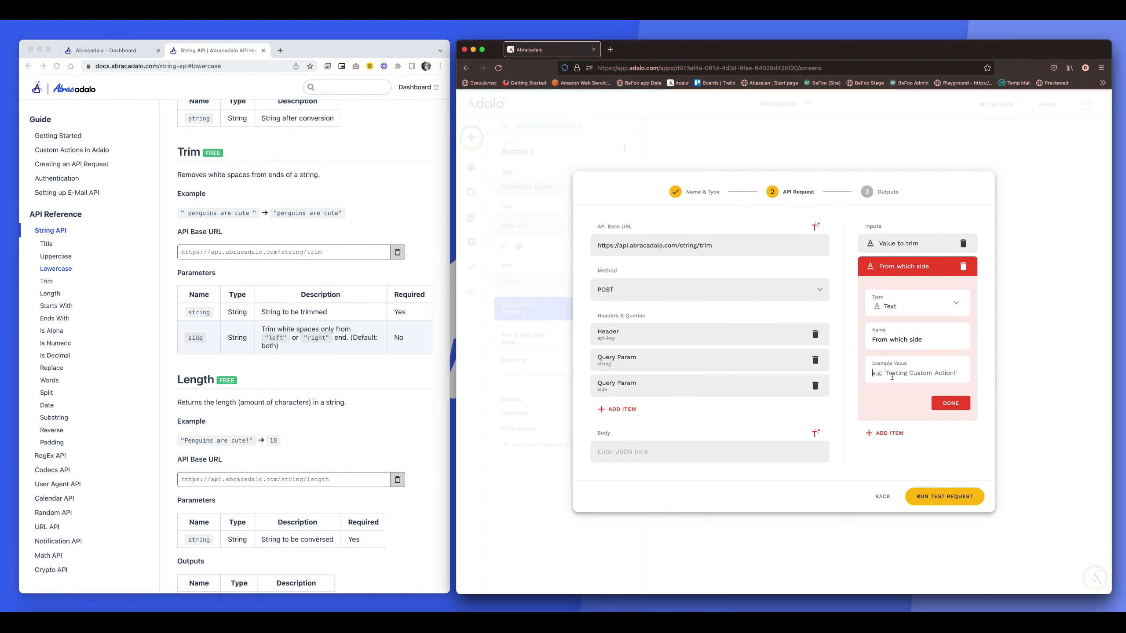
{"action": "left_click", "coordinate": [953, 400]}
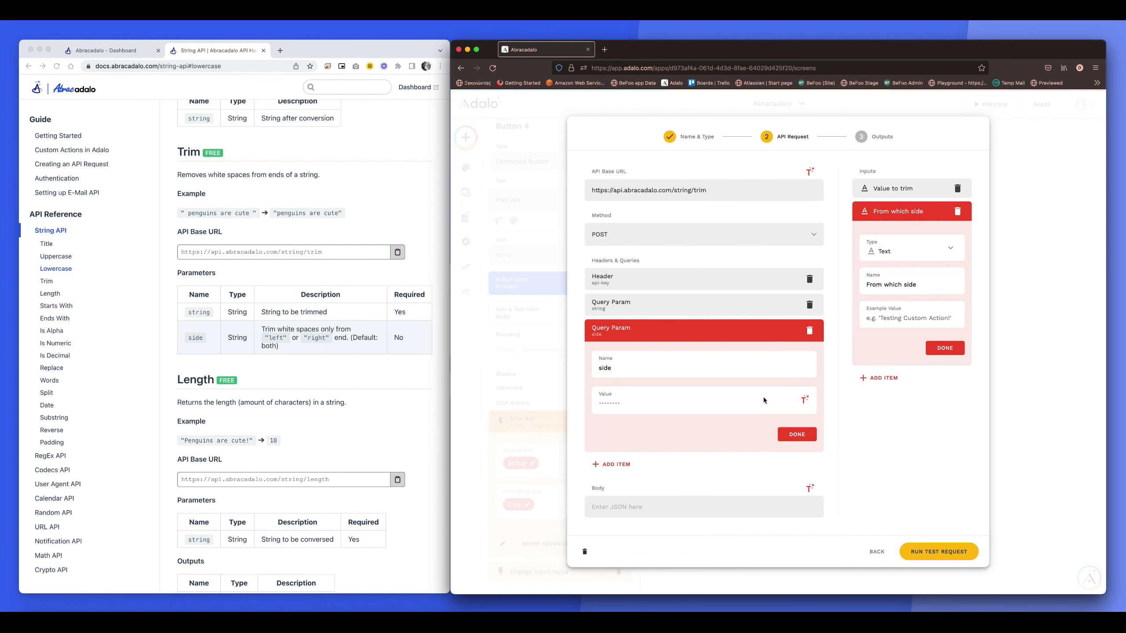
Set the "side" query parameter's value to the "From which side" input and finish the parameter
{"action": "left_click", "coordinate": [804, 400]}
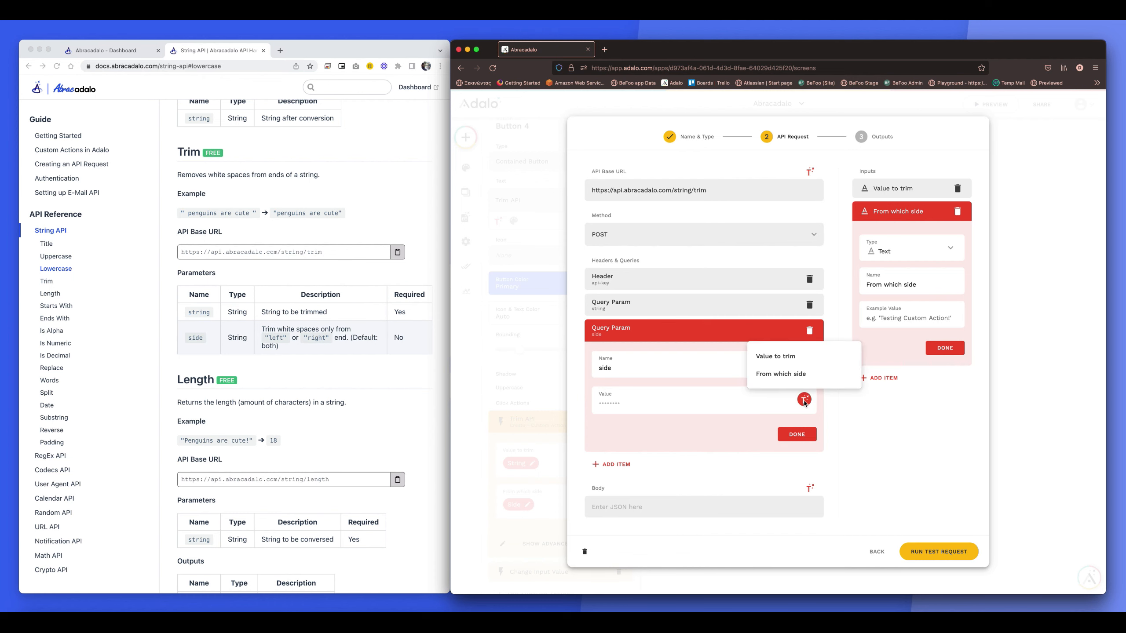
{"action": "left_click", "coordinate": [772, 375]}
{"action": "left_click", "coordinate": [809, 437]}
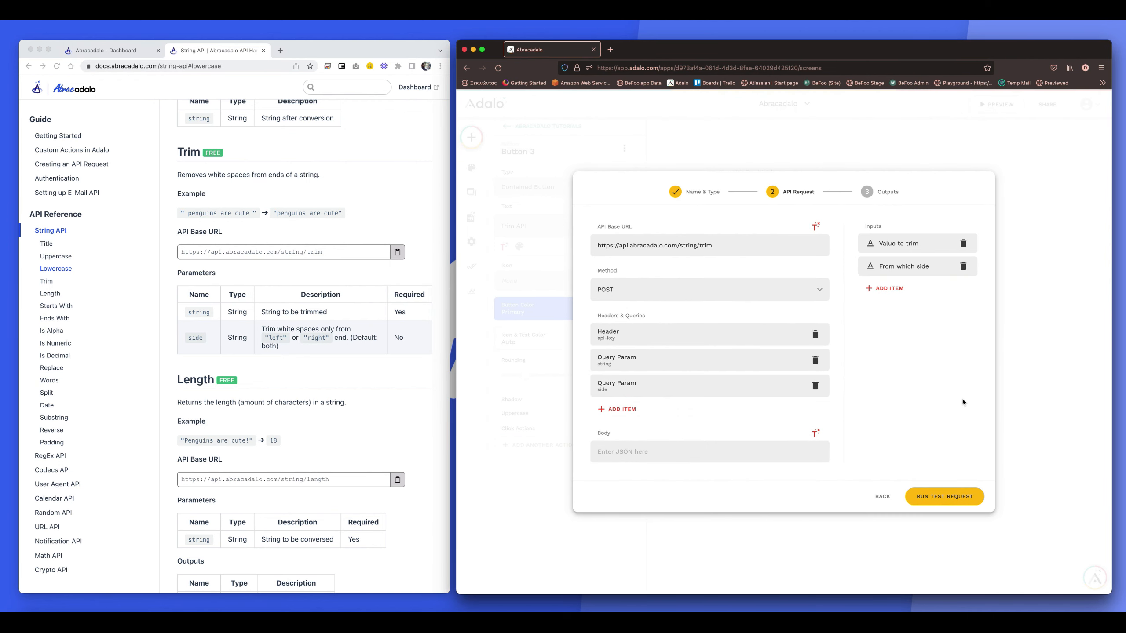
Run the test request for the Trim API and show its full response
{"action": "left_click", "coordinate": [922, 495]}
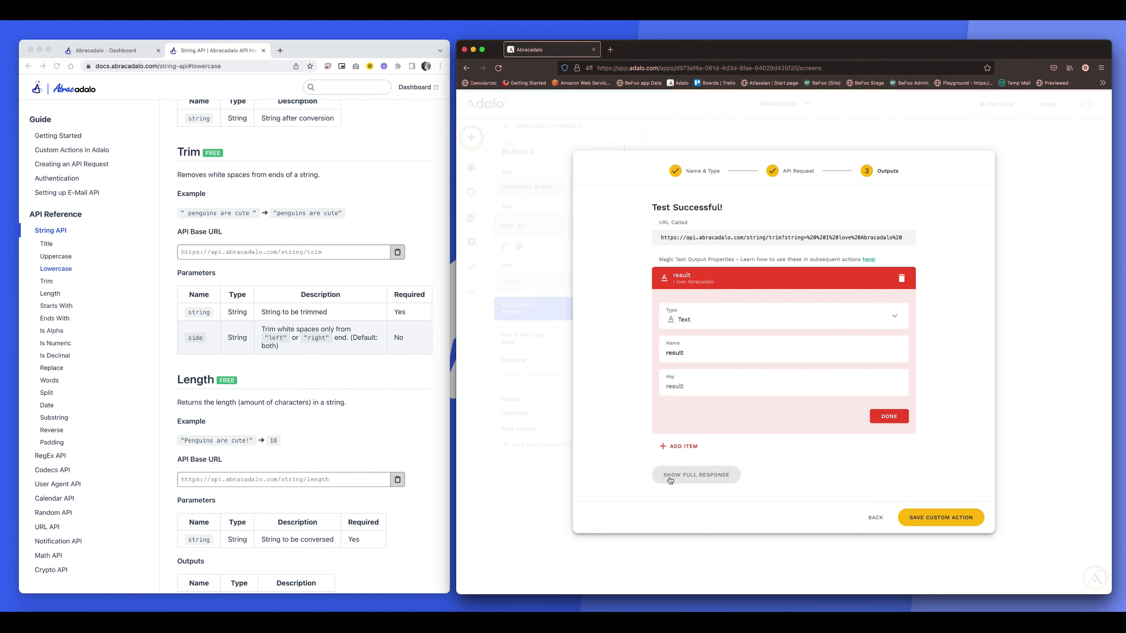
{"action": "left_click", "coordinate": [719, 483]}
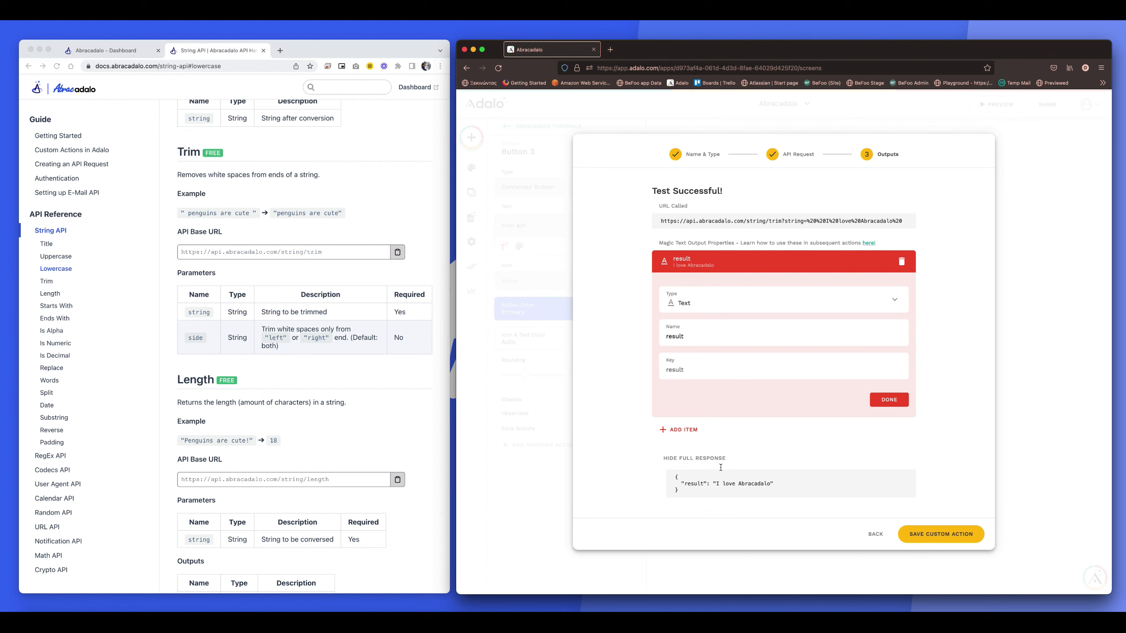
Rename the "result" output property to "Output" and save the custom action
{"action": "left_click_drag", "start_coordinate": [685, 336], "coordinate": [664, 336]}
{"action": "type", "text": "Output"}
{"action": "left_click", "coordinate": [889, 400]}
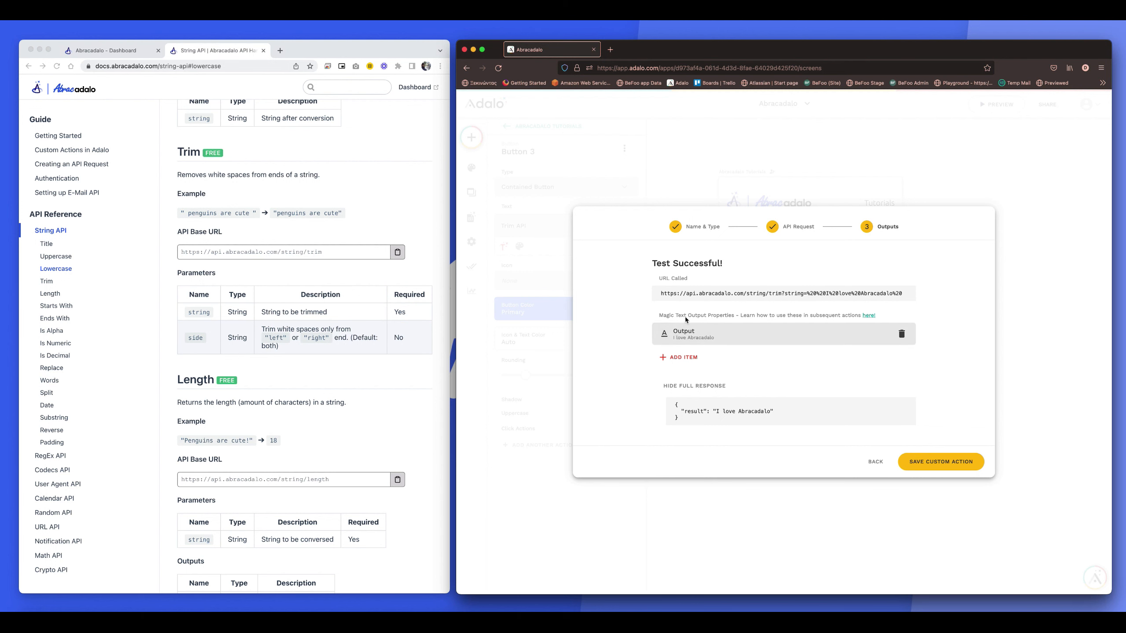
{"action": "left_click", "coordinate": [974, 461]}
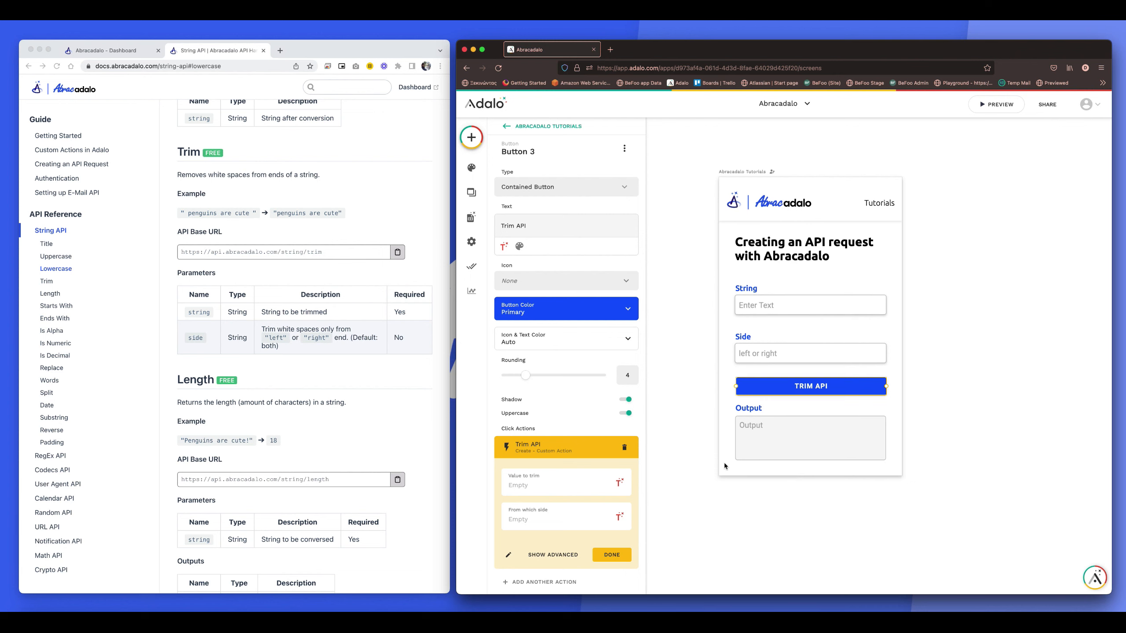
Add the saved Trim API custom action to the button as a second click action, and delete that duplicate
{"action": "scroll", "coordinate": [576, 499], "scroll_direction": "down", "scroll_amount": 1}
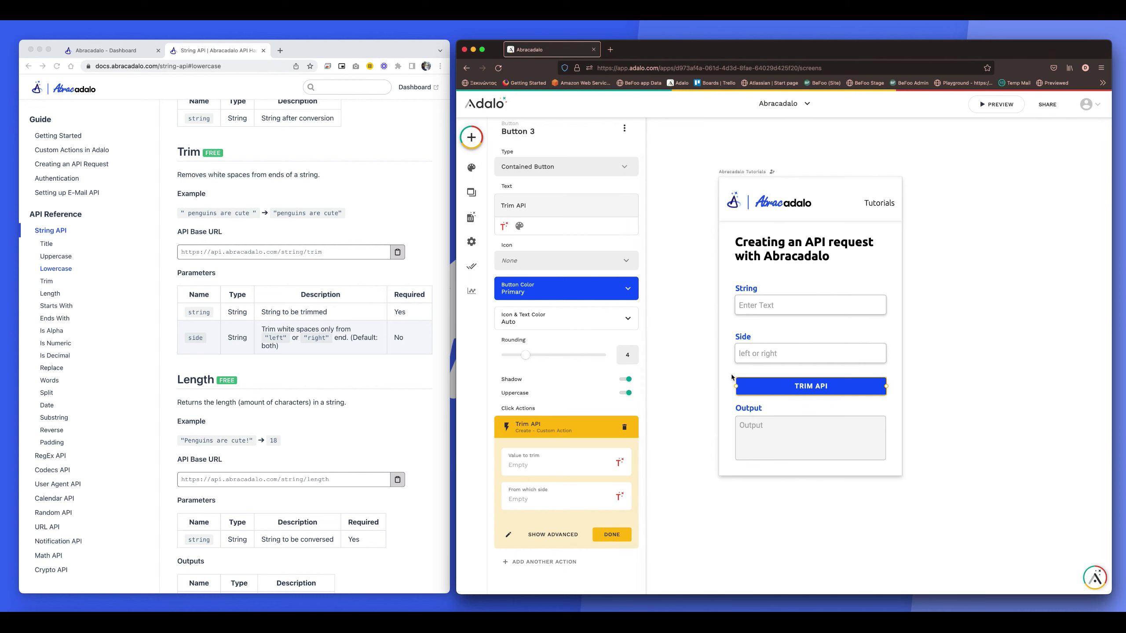
{"action": "left_click", "coordinate": [562, 428]}
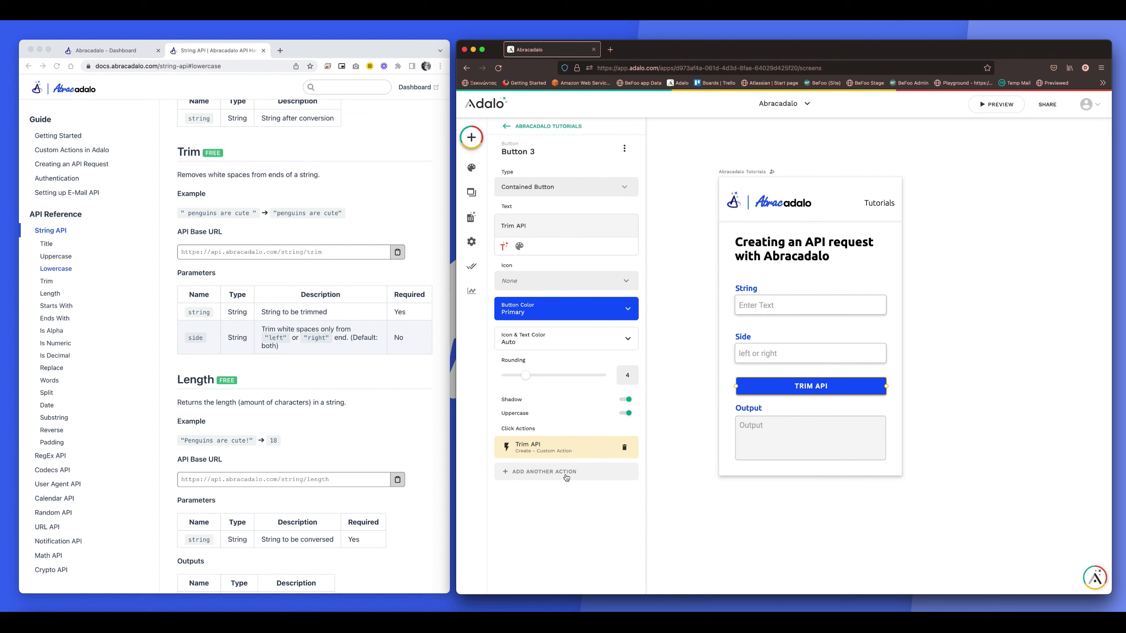
{"action": "left_click", "coordinate": [517, 474]}
{"action": "mouse_move", "coordinate": [537, 417]}
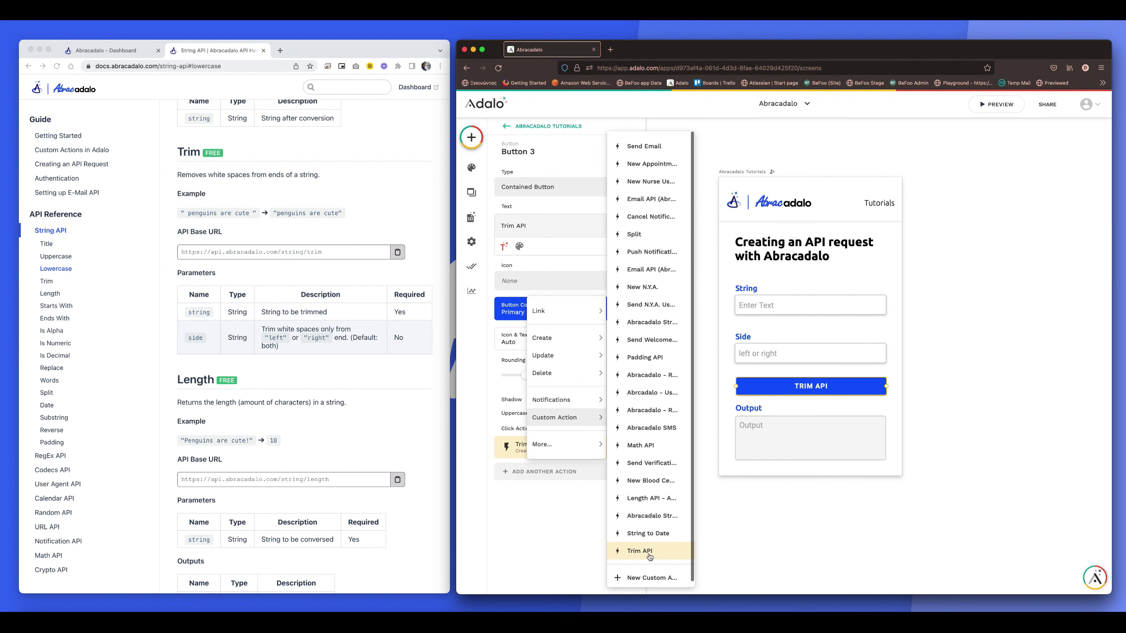
{"action": "left_click", "coordinate": [663, 552]}
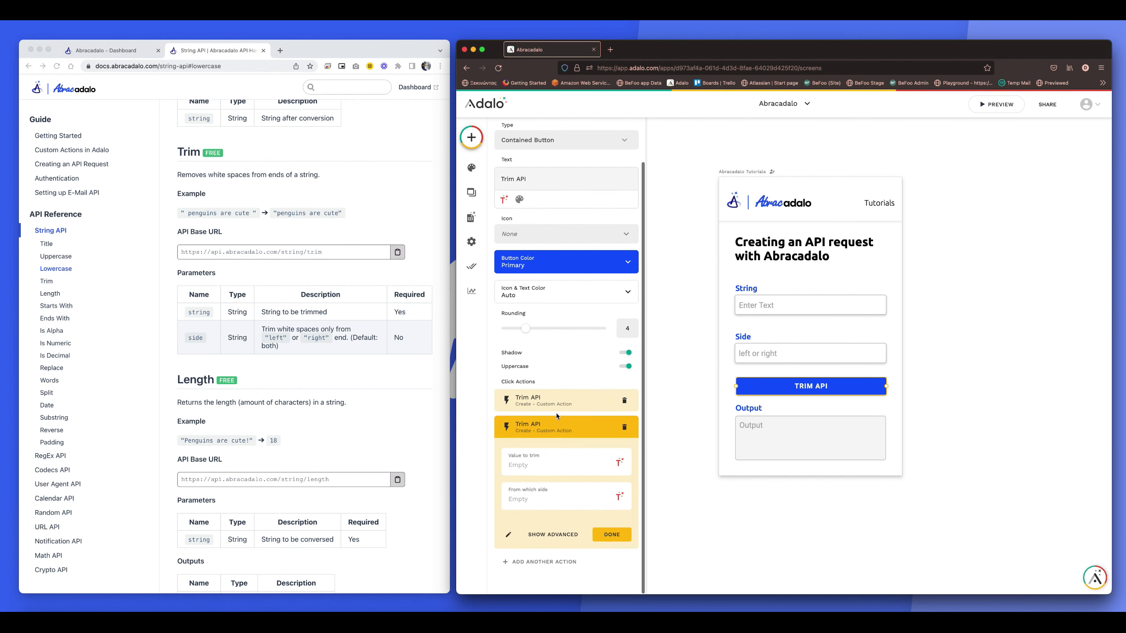
{"action": "left_click", "coordinate": [624, 427]}
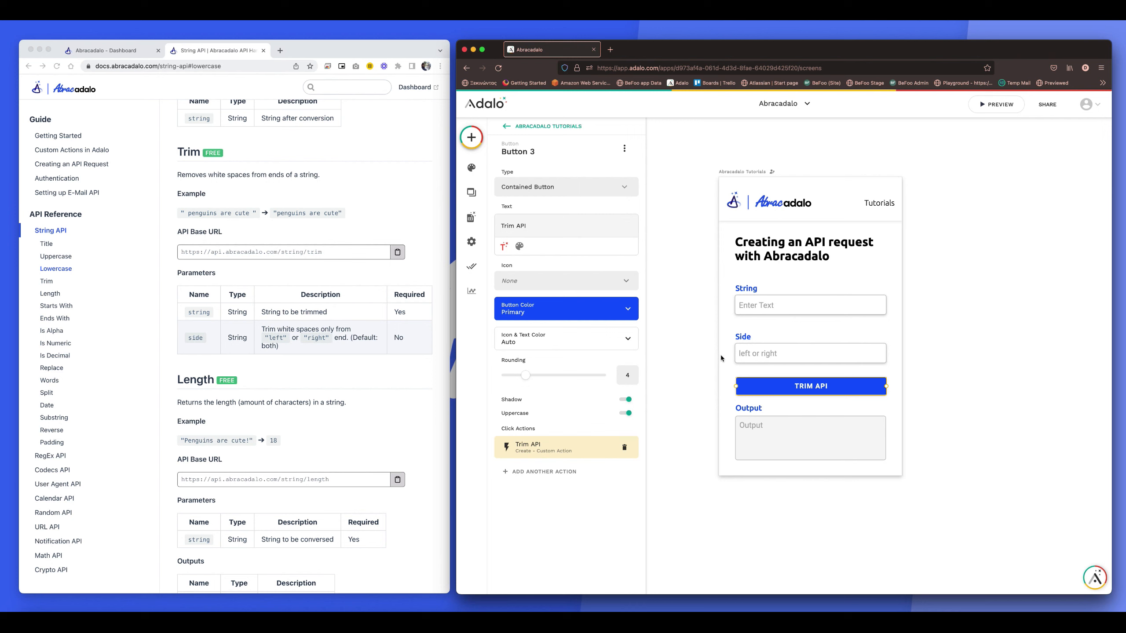
In the button's Trim API action, set "Value to trim" to the String input component
{"action": "left_click", "coordinate": [775, 303]}
{"action": "left_click", "coordinate": [761, 358]}
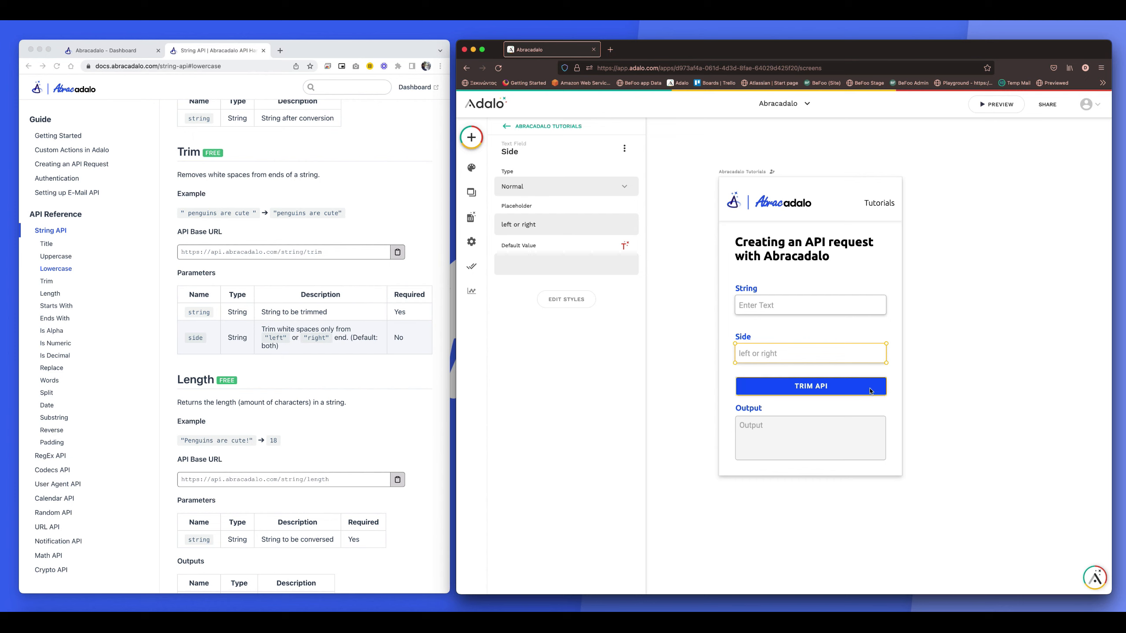
{"action": "left_click", "coordinate": [812, 390]}
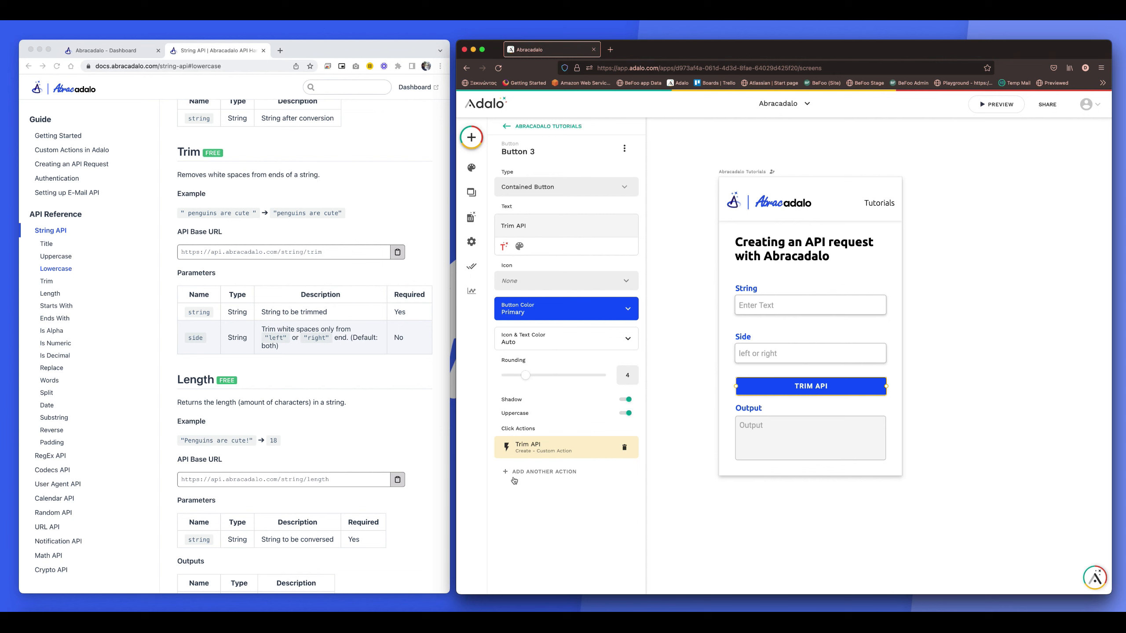
{"action": "left_click", "coordinate": [527, 447]}
{"action": "left_click", "coordinate": [541, 485]}
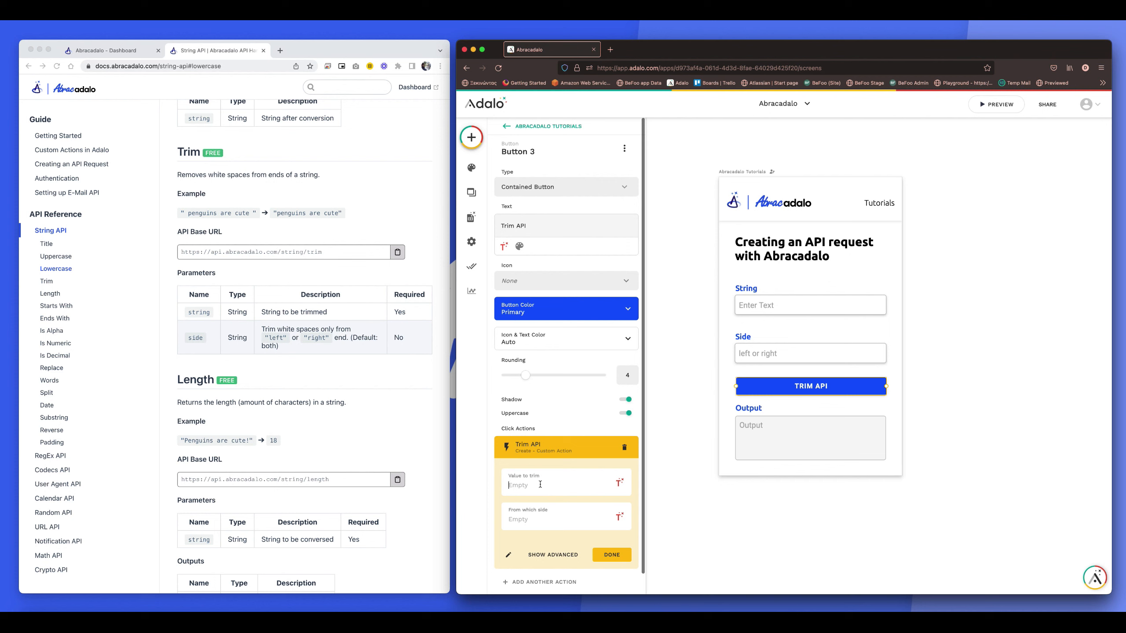
{"action": "left_click", "coordinate": [620, 483]}
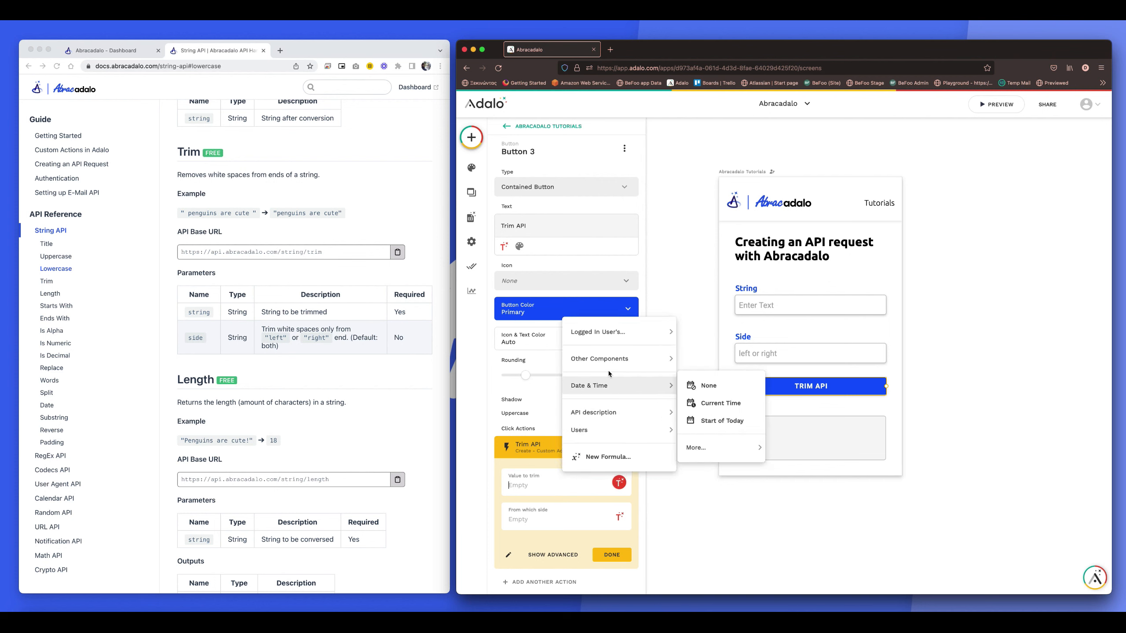
{"action": "mouse_move", "coordinate": [643, 369]}
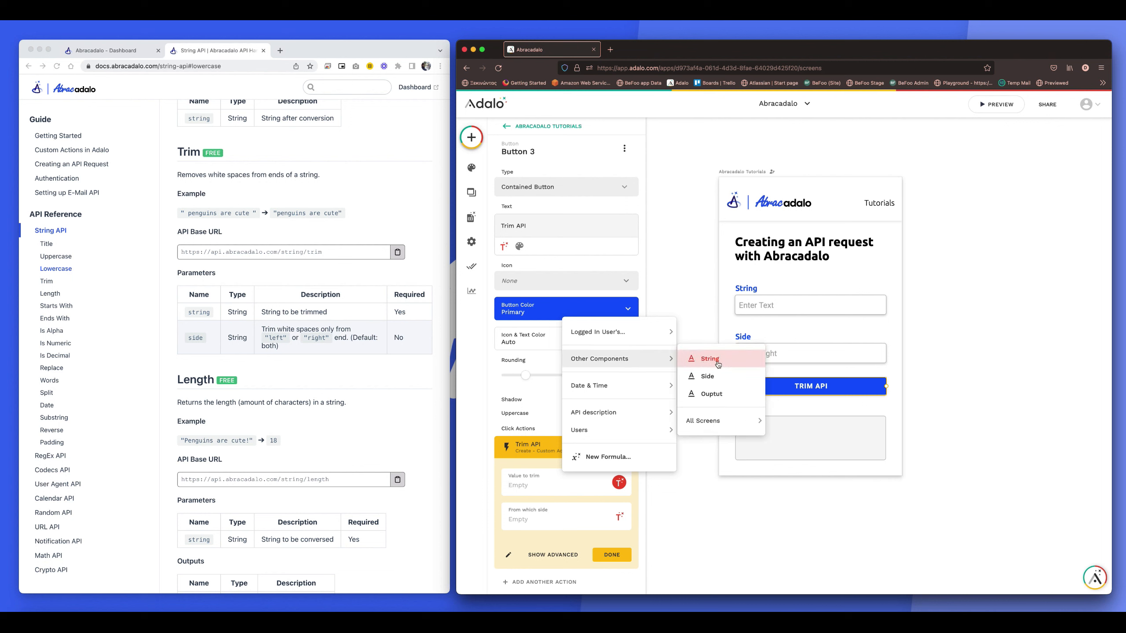
{"action": "left_click", "coordinate": [718, 360]}
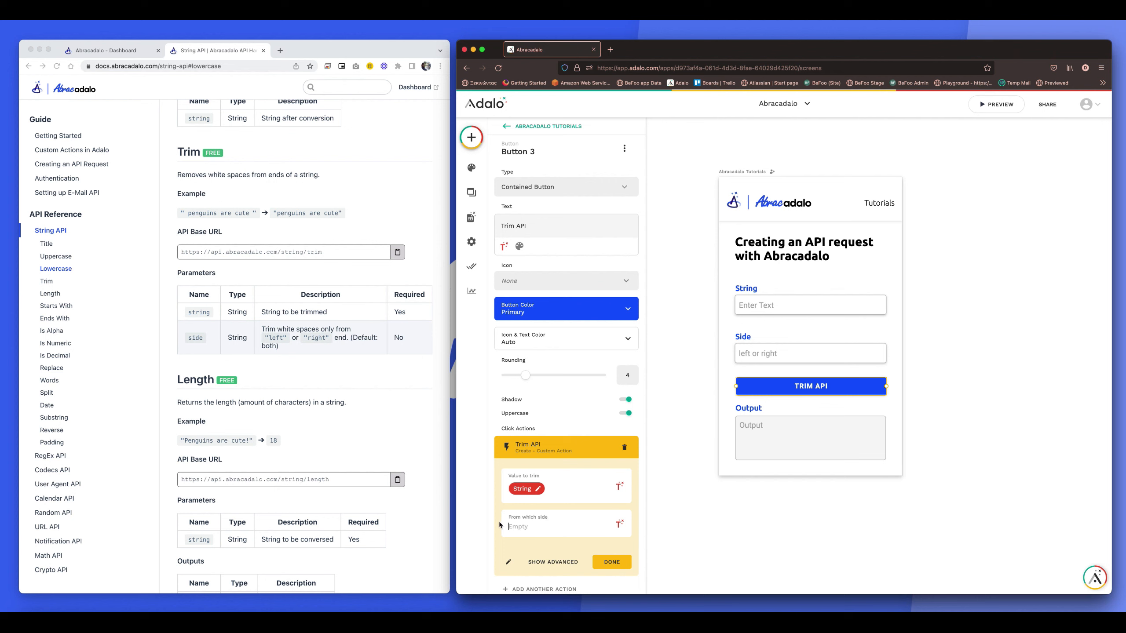
Set the Trim API action's "From which side" to the Side input component and collapse the action
{"action": "left_click", "coordinate": [619, 525]}
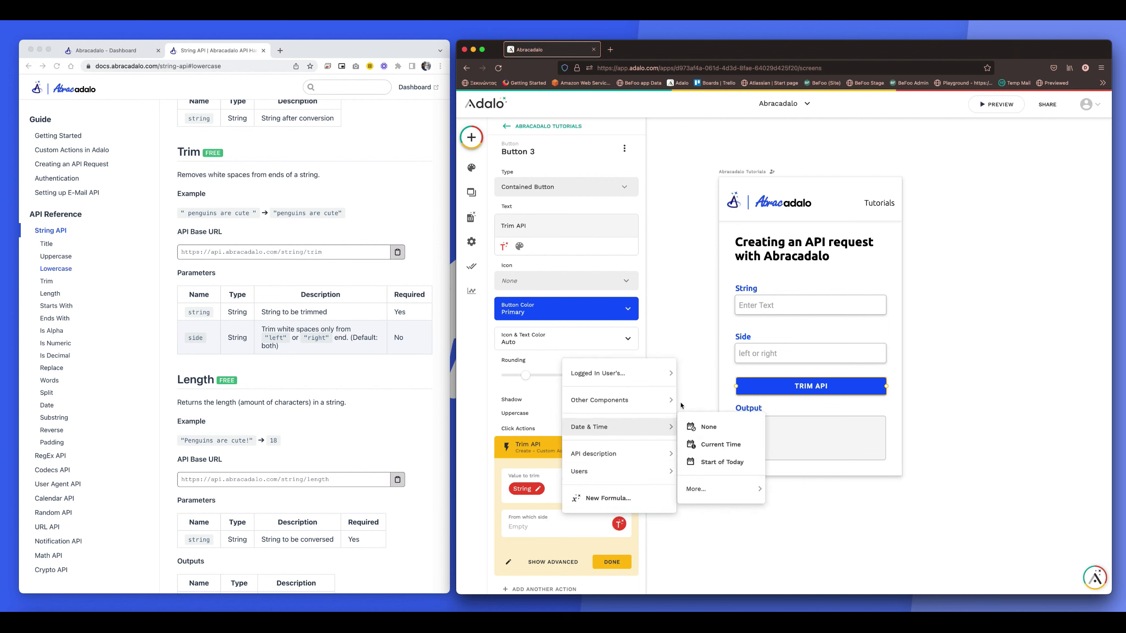
{"action": "mouse_move", "coordinate": [672, 400]}
{"action": "left_click", "coordinate": [689, 418]}
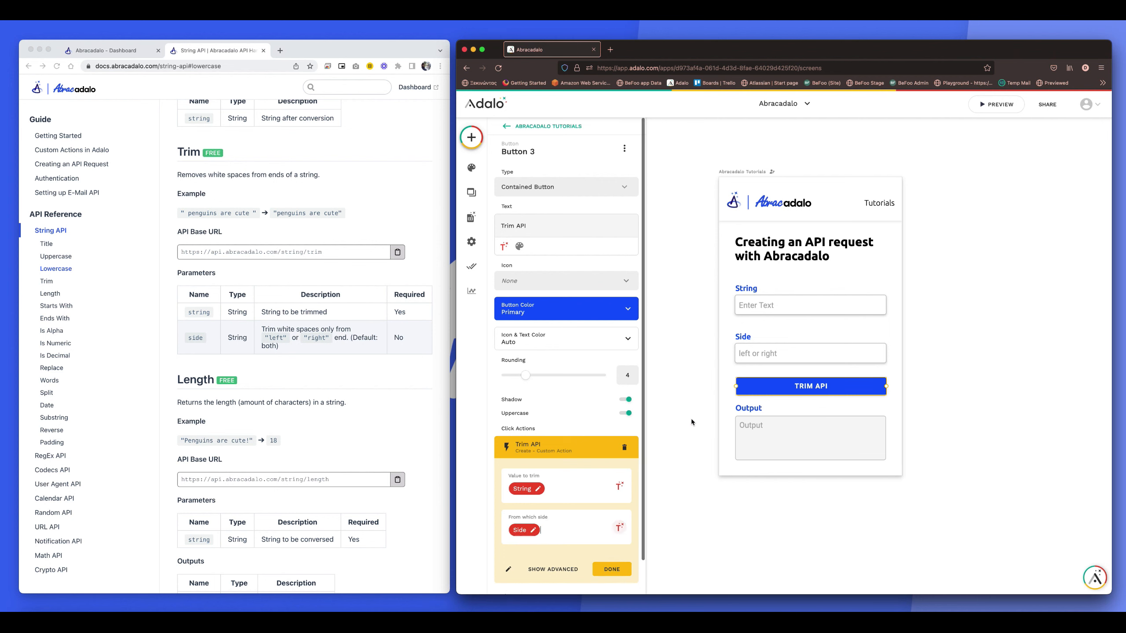
{"action": "left_click", "coordinate": [561, 447]}
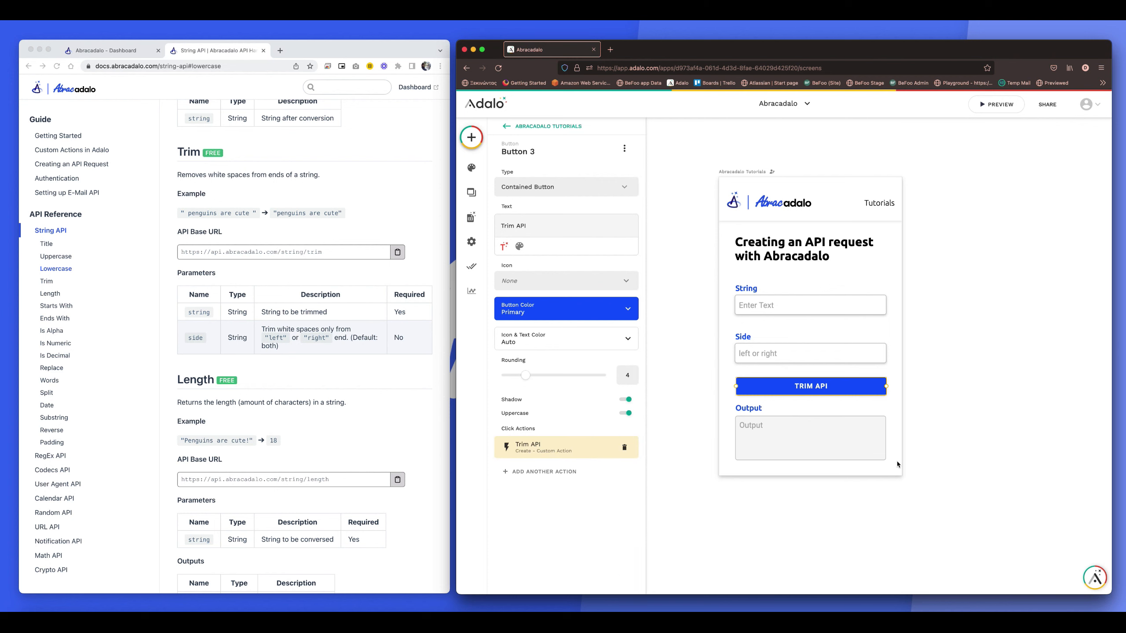
{"action": "left_click", "coordinate": [867, 441]}
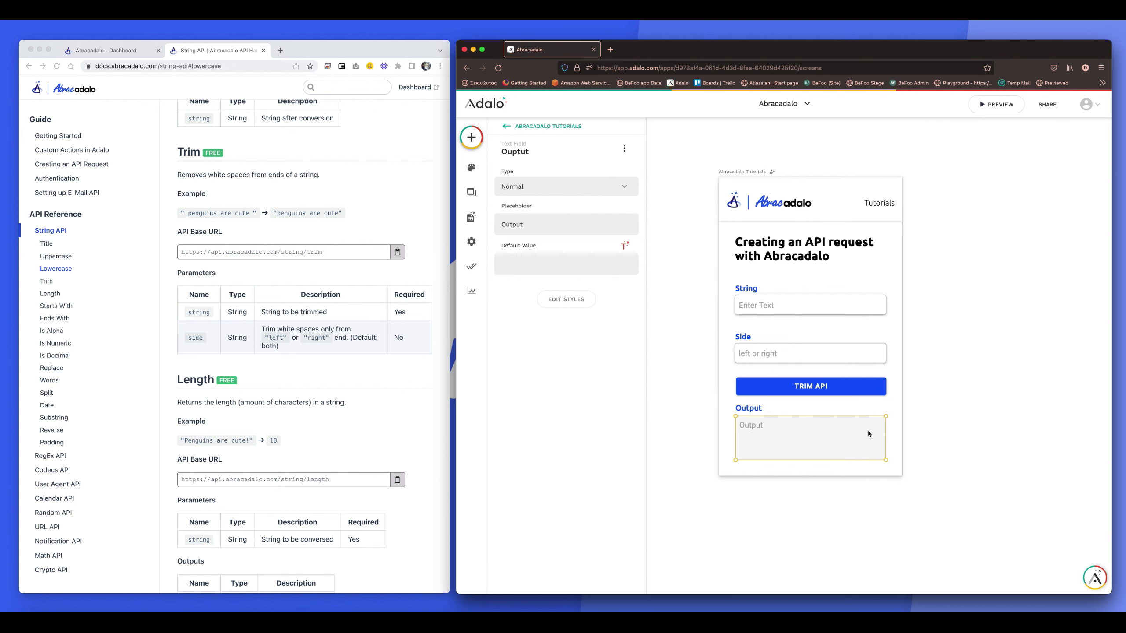
{"action": "left_click", "coordinate": [820, 388]}
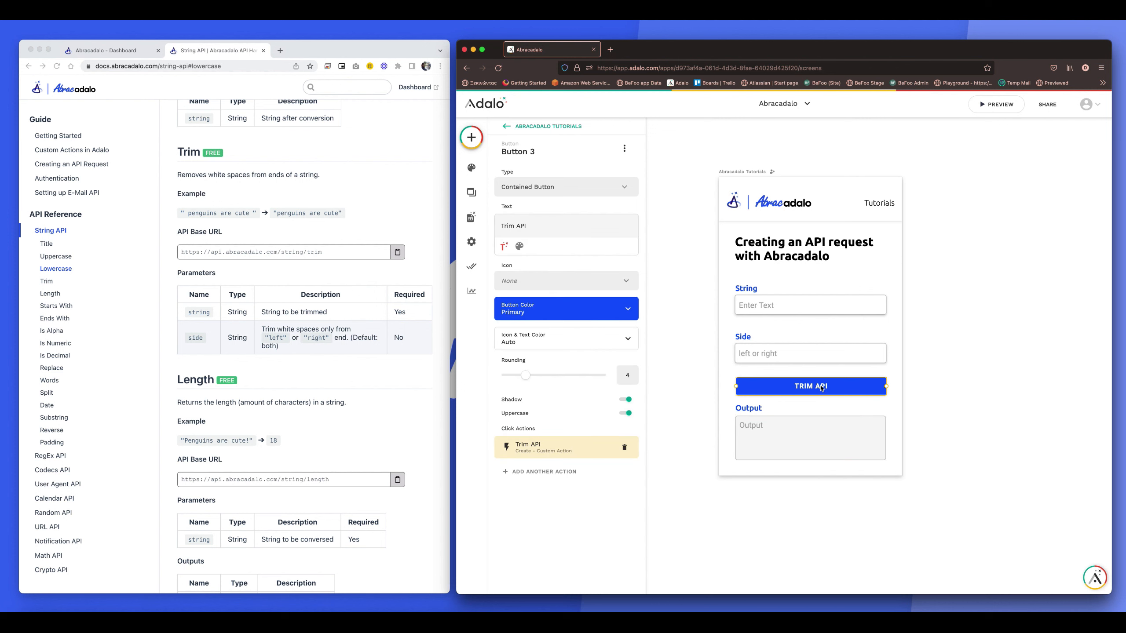
{"action": "left_click", "coordinate": [525, 472]}
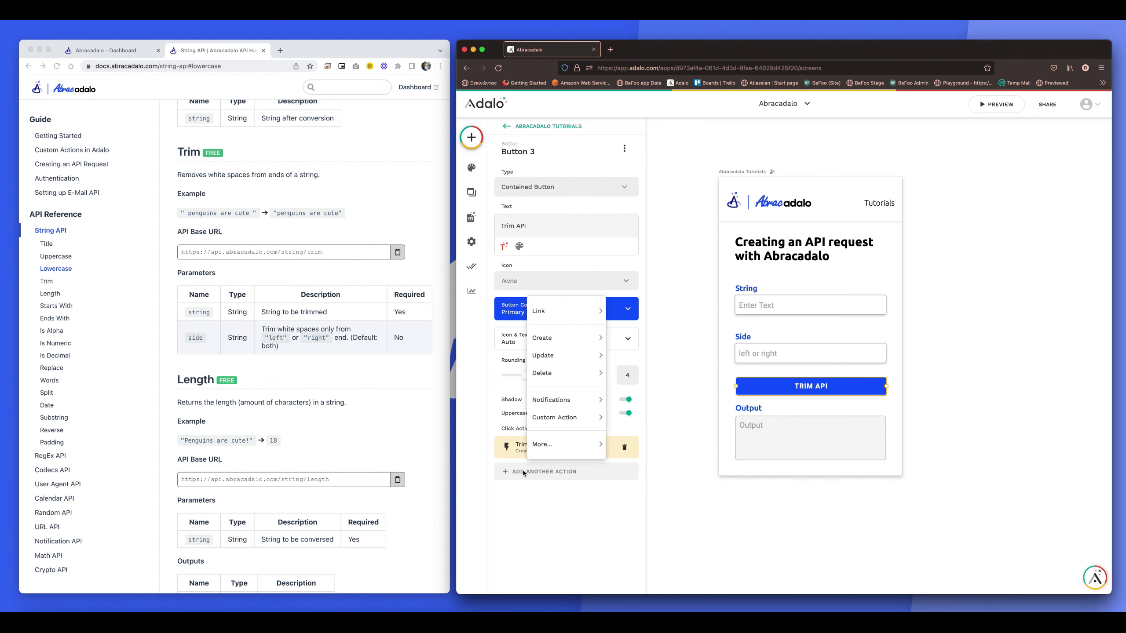
{"action": "mouse_move", "coordinate": [575, 353]}
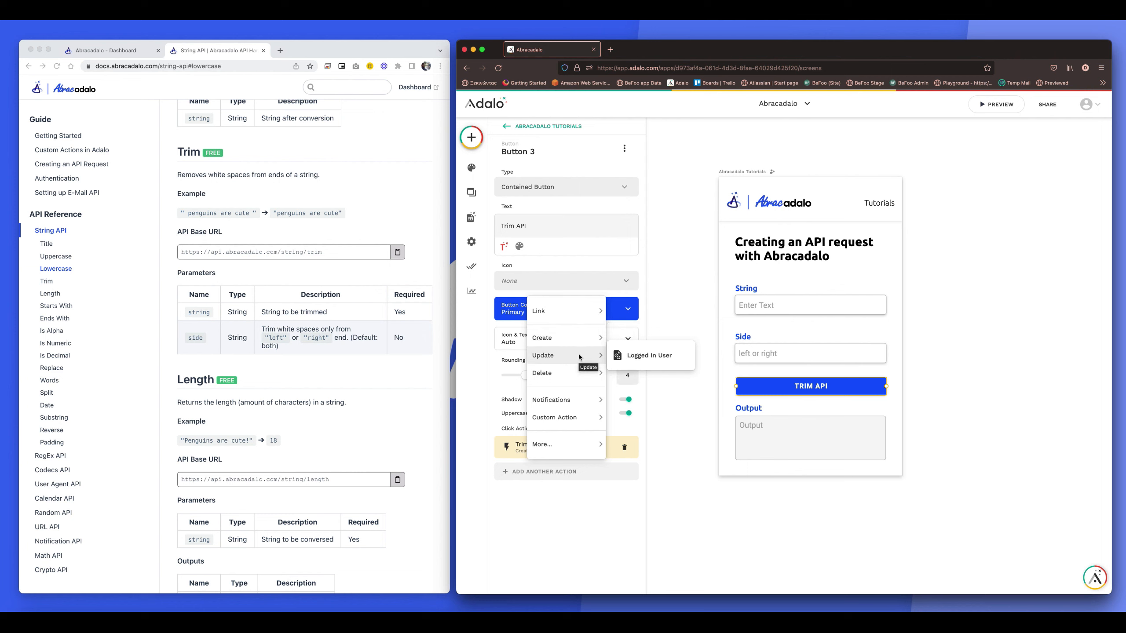
{"action": "left_click", "coordinate": [505, 451]}
{"action": "left_click", "coordinate": [523, 448]}
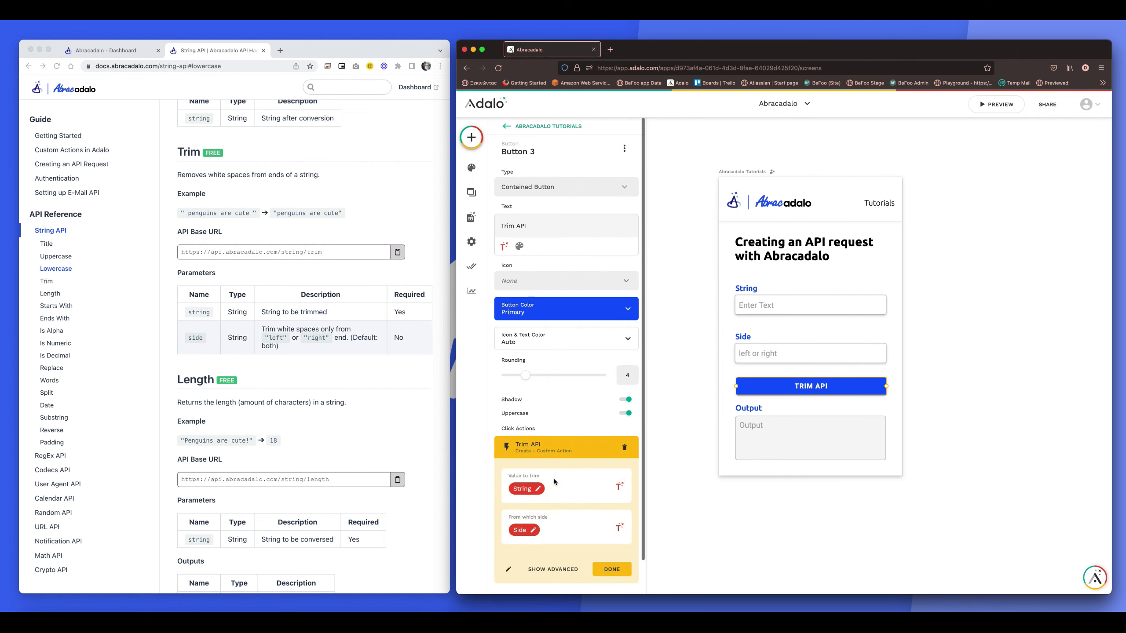
{"action": "left_click", "coordinate": [575, 449]}
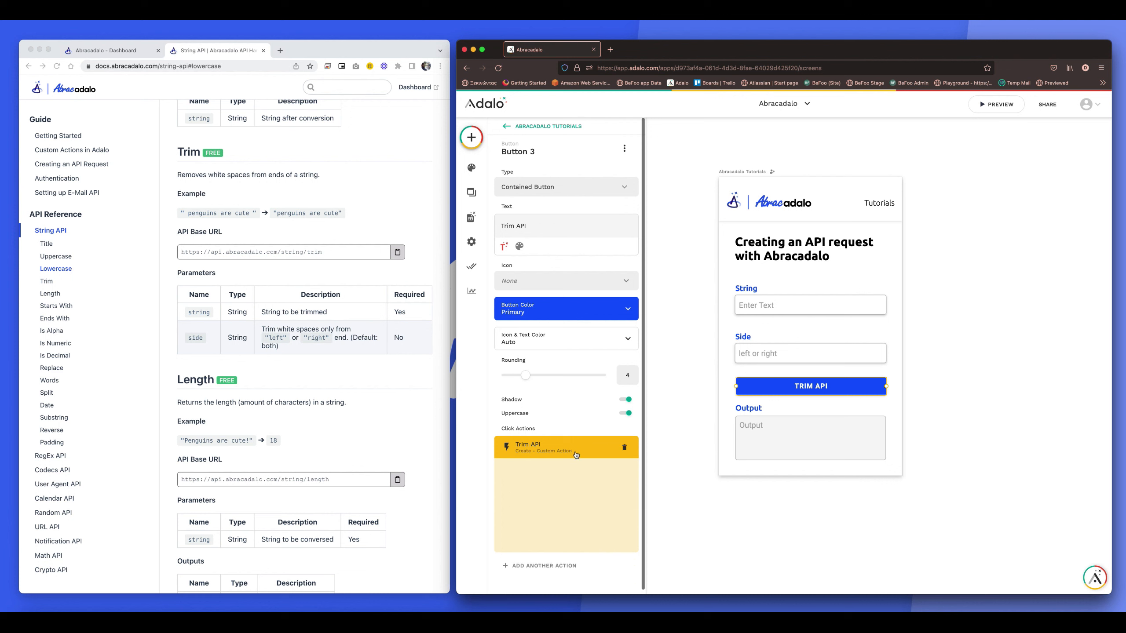
Add an action updating the Logged In User with the Password field set to Trim API > Output, and delete that action
{"action": "left_click", "coordinate": [568, 474]}
{"action": "mouse_move", "coordinate": [571, 353]}
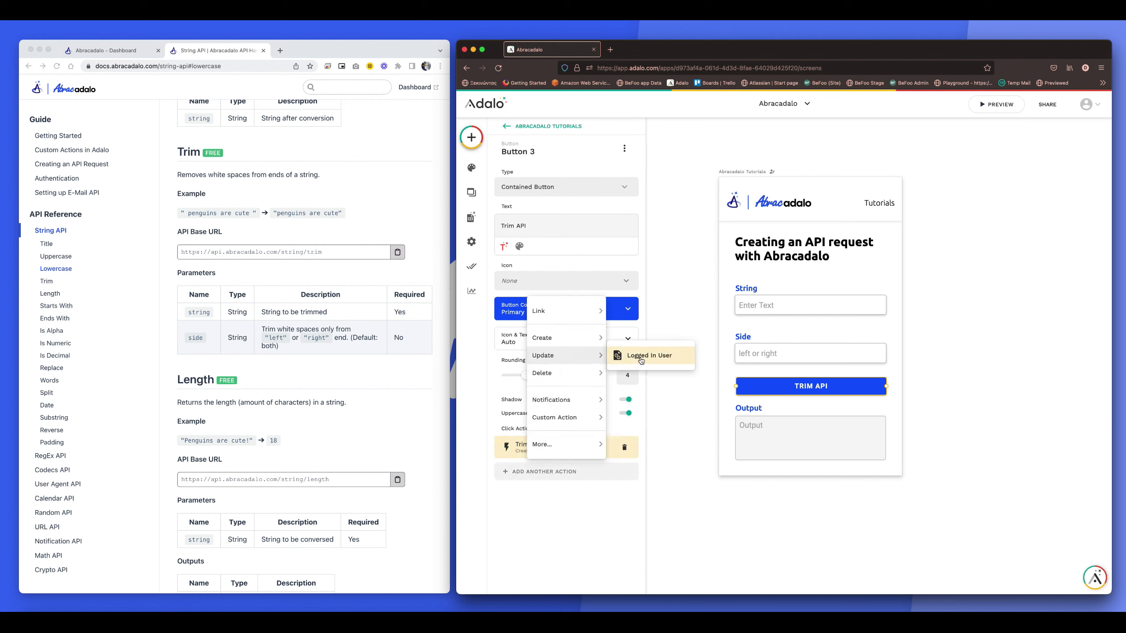
{"action": "left_click", "coordinate": [623, 357]}
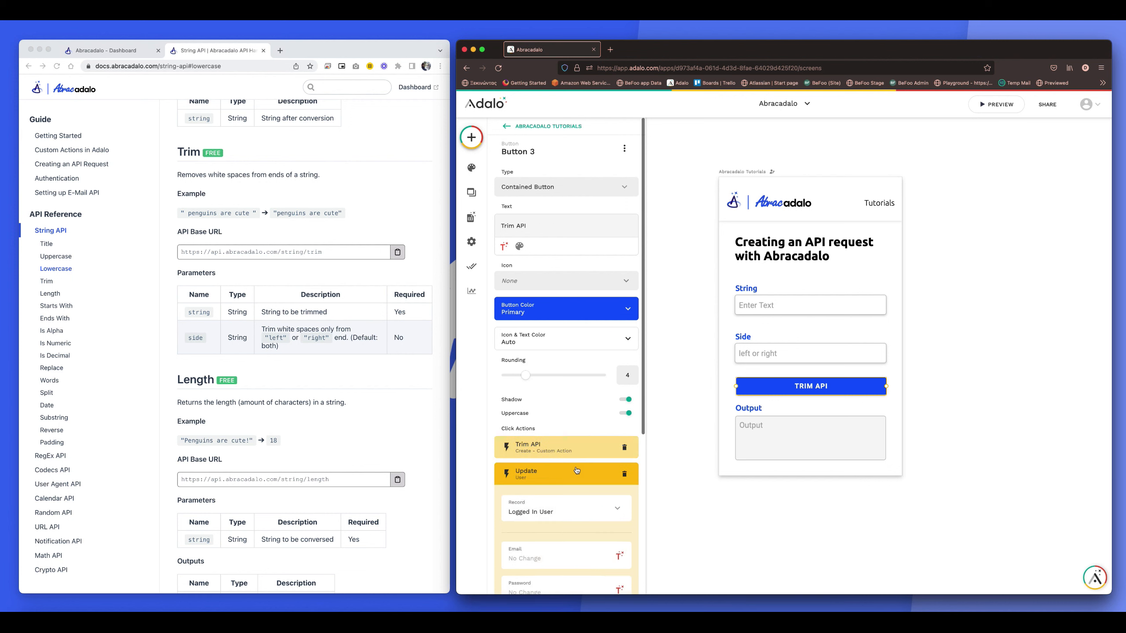
{"action": "scroll", "coordinate": [574, 400], "scroll_direction": "down", "scroll_amount": 5}
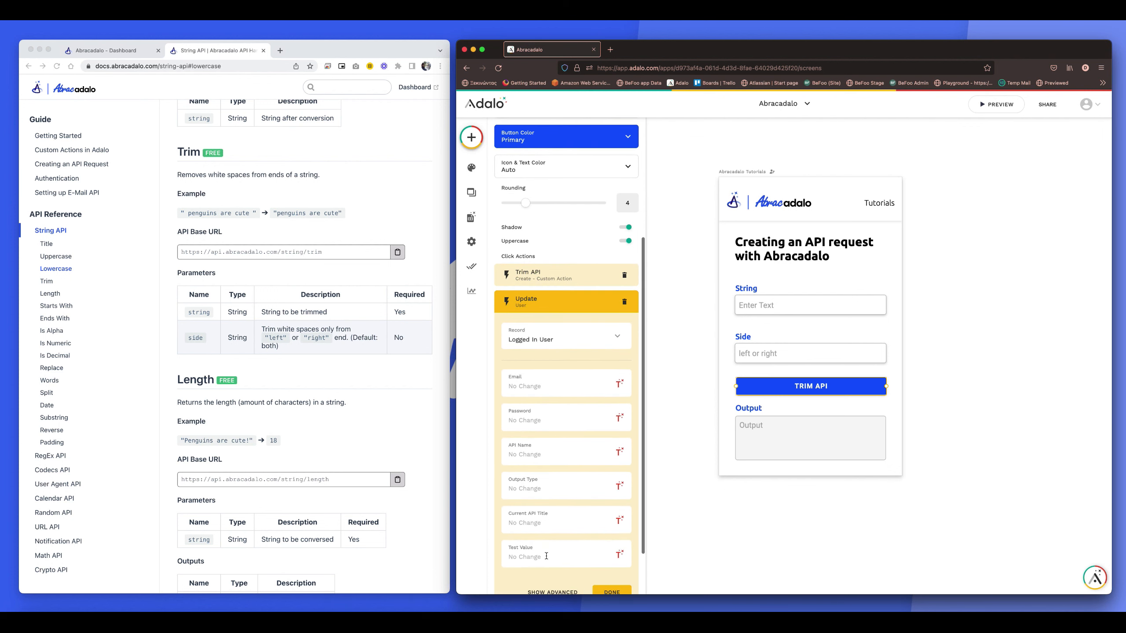
{"action": "left_click", "coordinate": [616, 421]}
{"action": "mouse_move", "coordinate": [584, 259]}
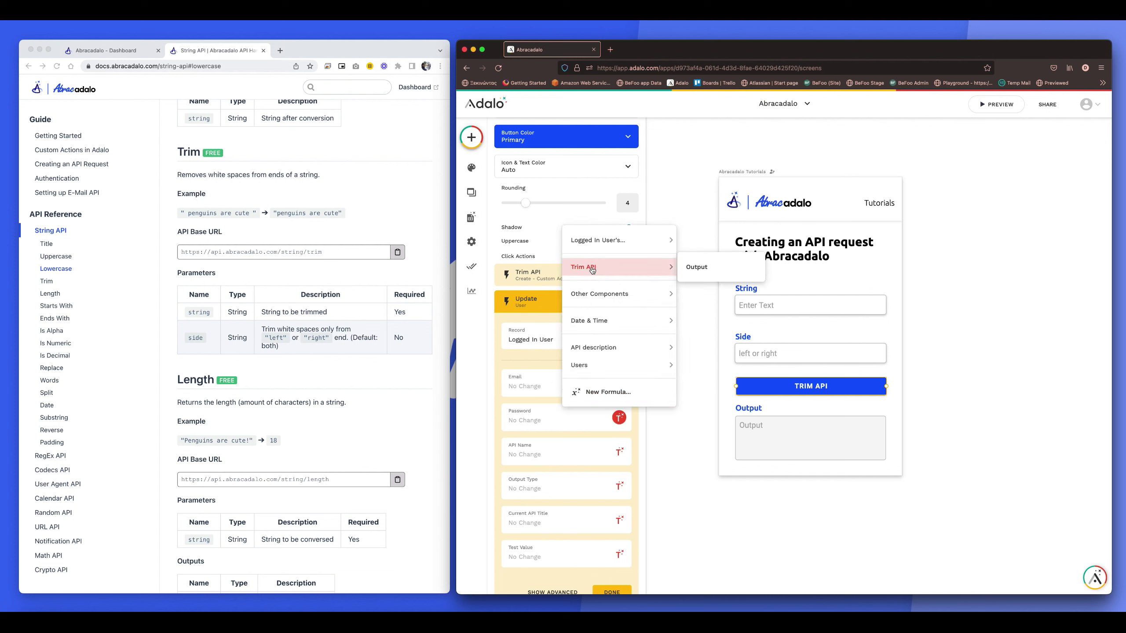
{"action": "left_click", "coordinate": [694, 267]}
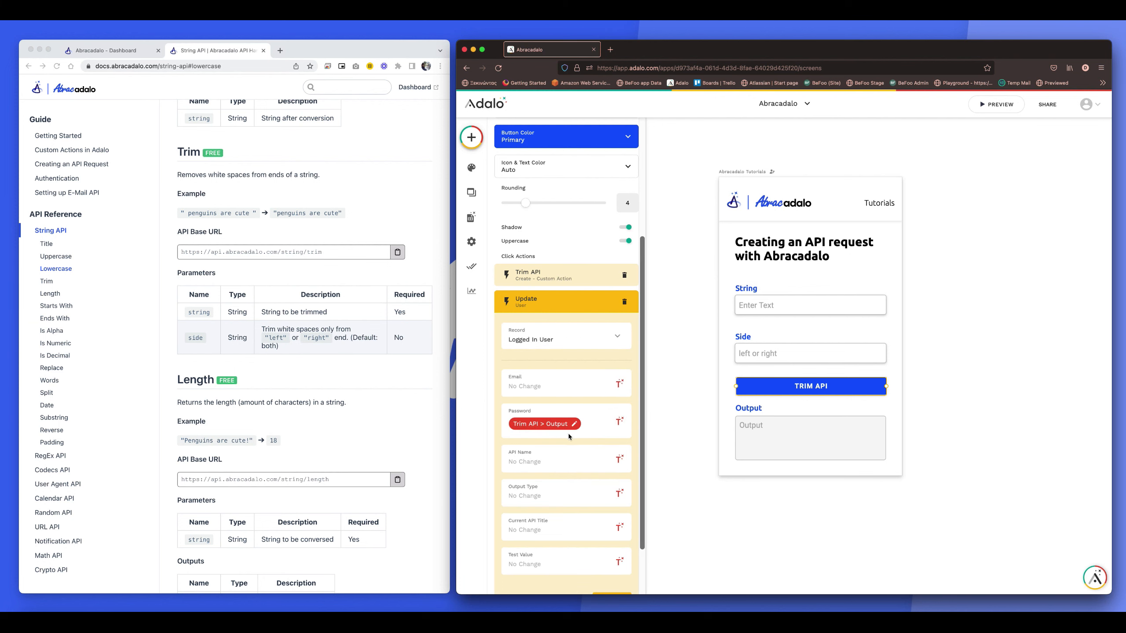
{"action": "left_click", "coordinate": [624, 310]}
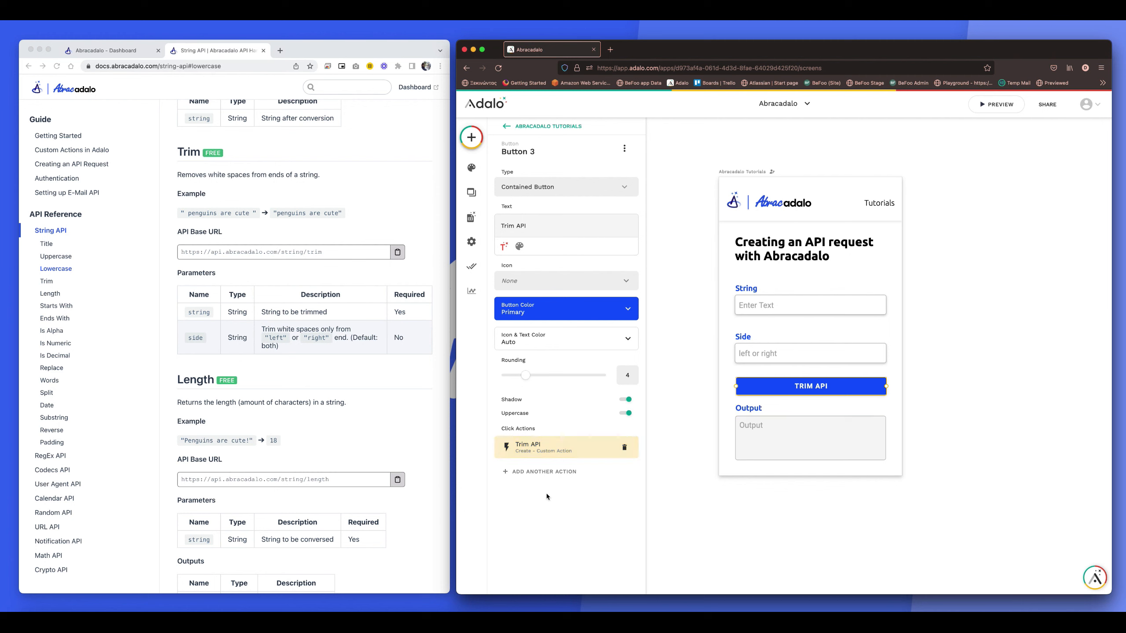
Add a Change Input Value action after the Trim API action, targeting the "Ouptut" input
{"action": "left_click", "coordinate": [531, 471]}
{"action": "mouse_move", "coordinate": [571, 402]}
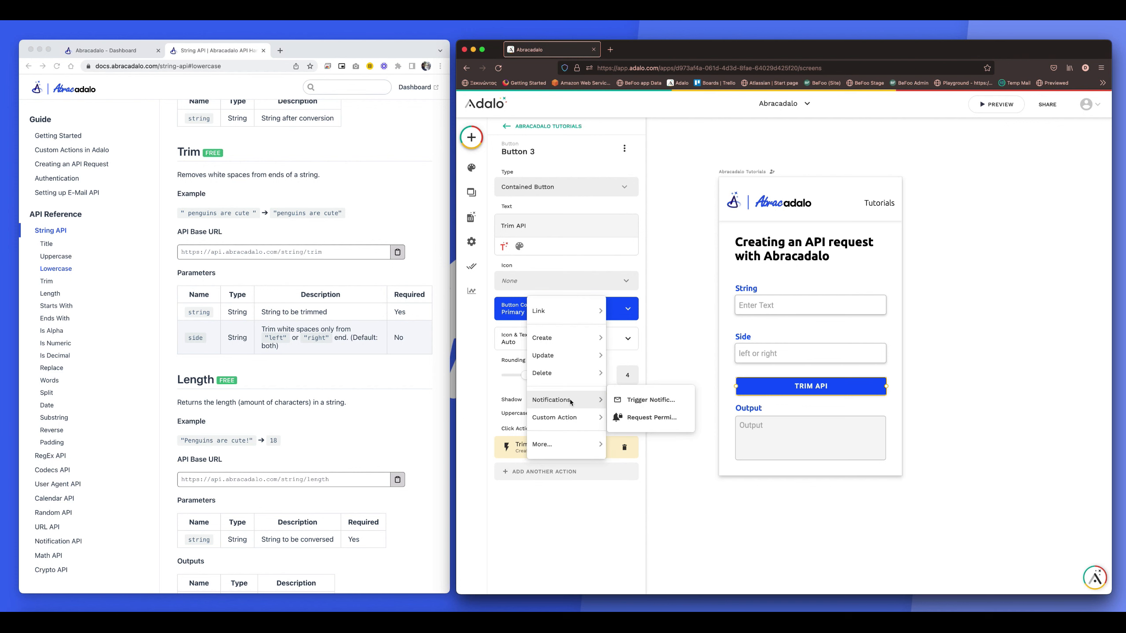
{"action": "mouse_move", "coordinate": [560, 442]}
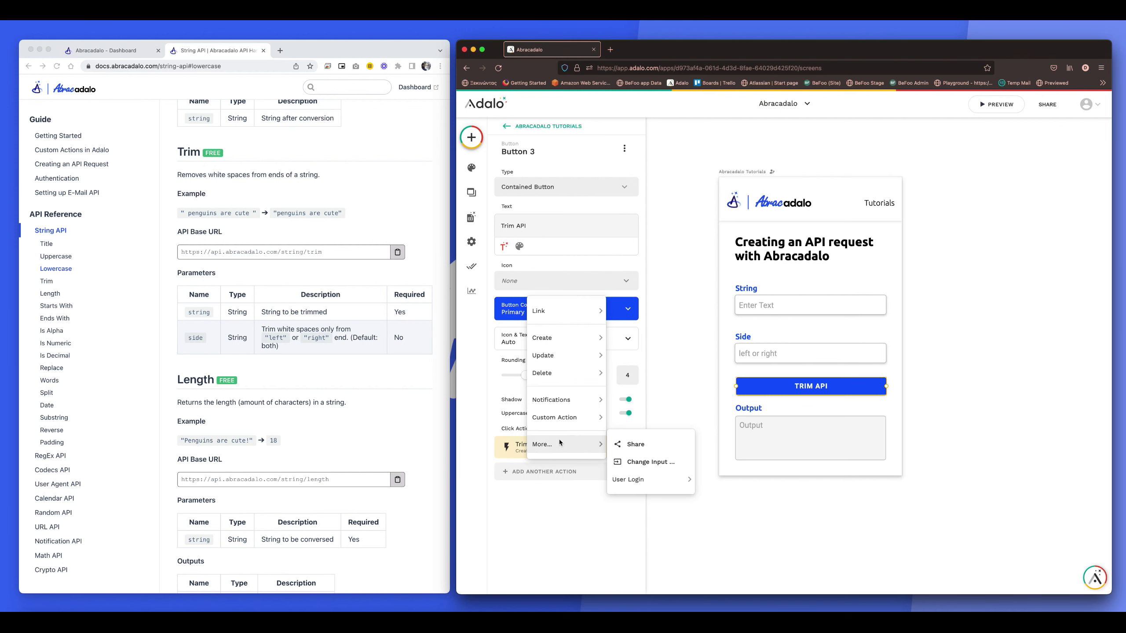
{"action": "left_click", "coordinate": [661, 467]}
{"action": "scroll", "coordinate": [582, 476], "scroll_direction": "down", "scroll_amount": 2}
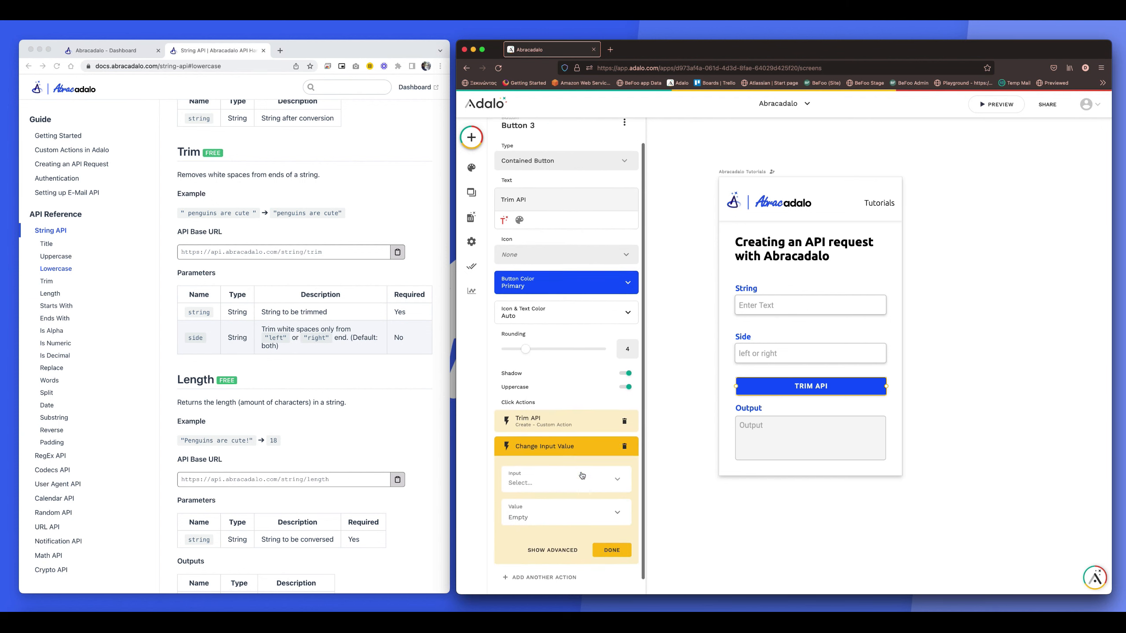
{"action": "left_click", "coordinate": [532, 465]}
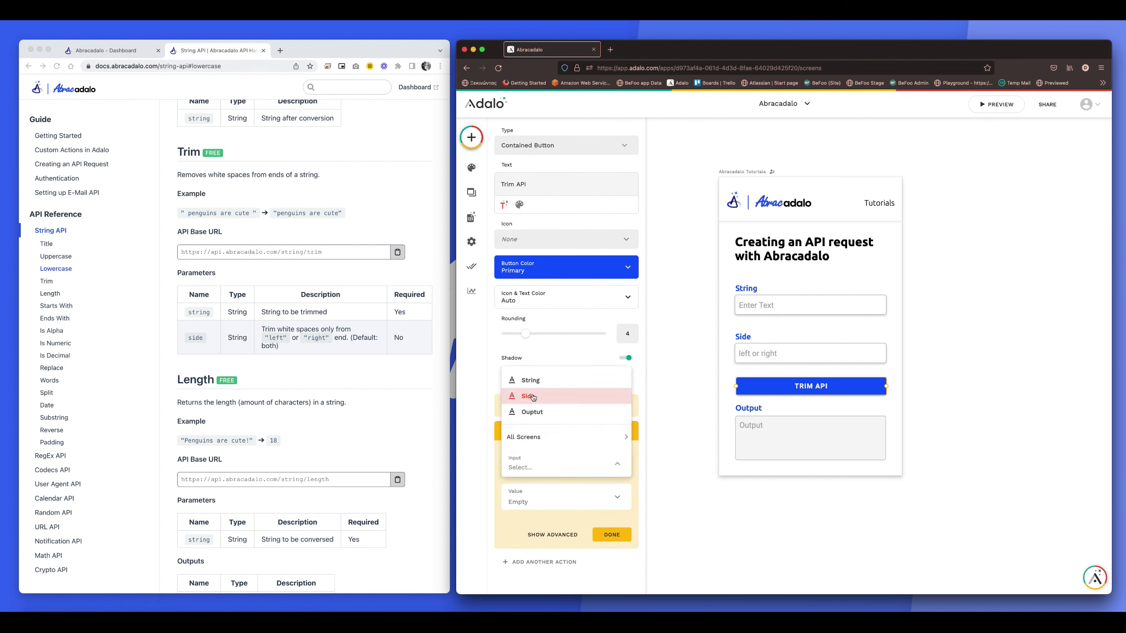
{"action": "left_click", "coordinate": [601, 412]}
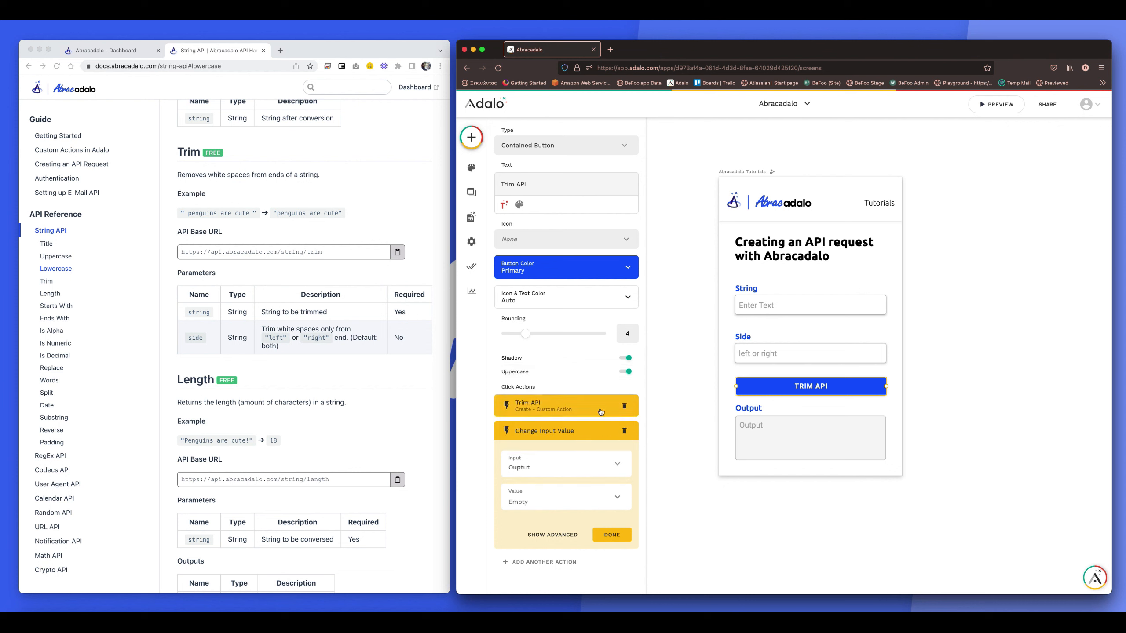
Set the Change Input Value action's value to Trim API > Output and finish the action
{"action": "left_click", "coordinate": [523, 502]}
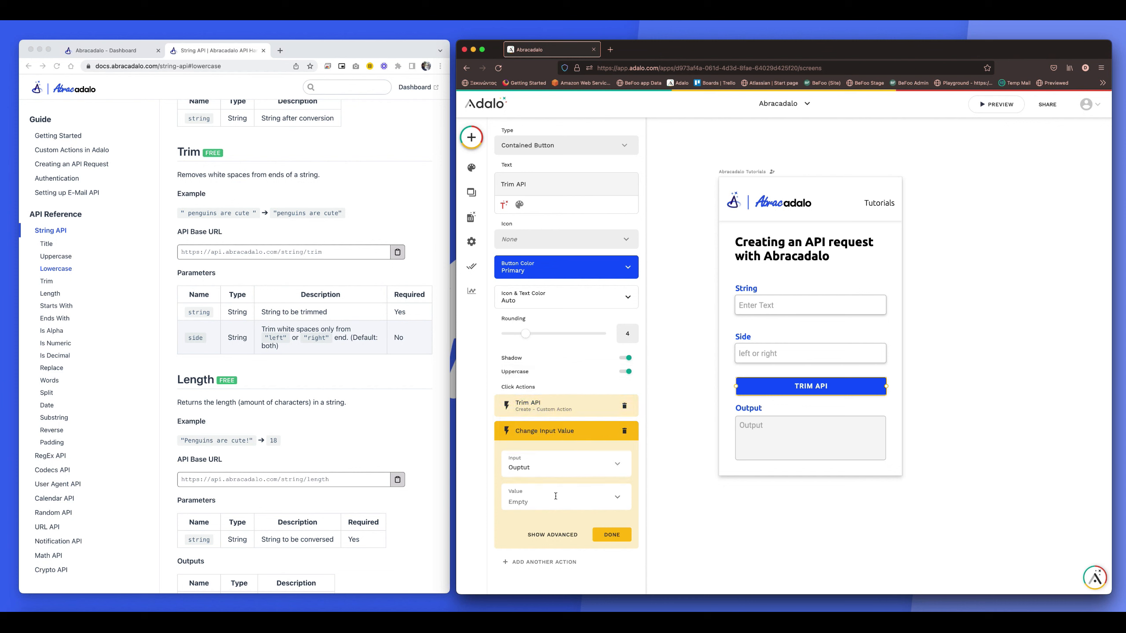
{"action": "left_click", "coordinate": [619, 496]}
{"action": "mouse_move", "coordinate": [599, 415]}
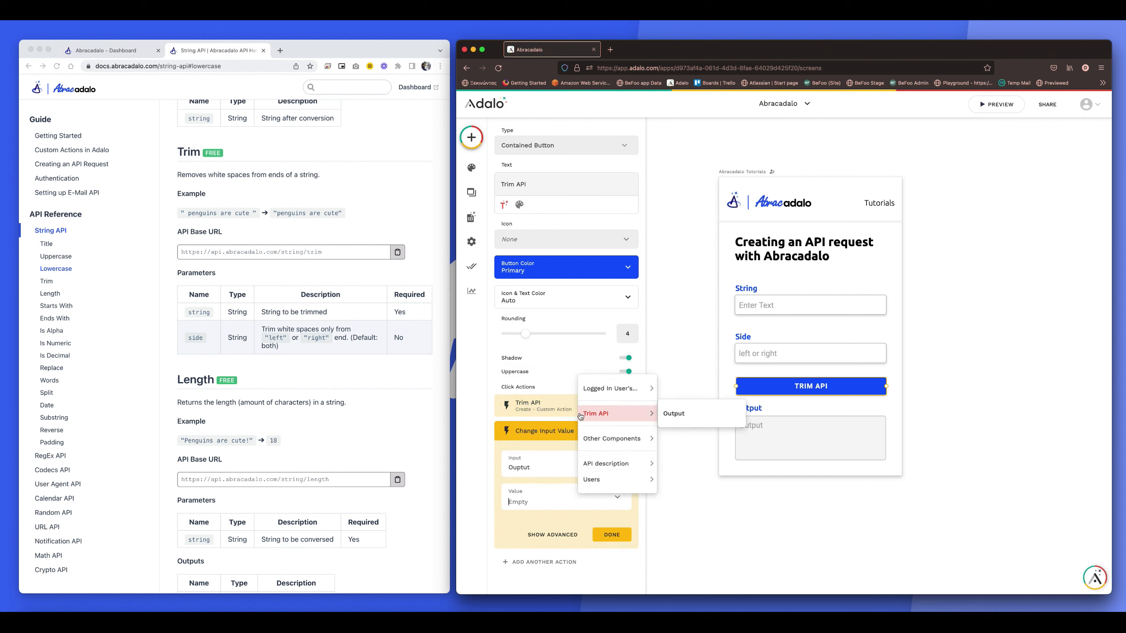
{"action": "left_click", "coordinate": [676, 415]}
{"action": "left_click", "coordinate": [620, 535]}
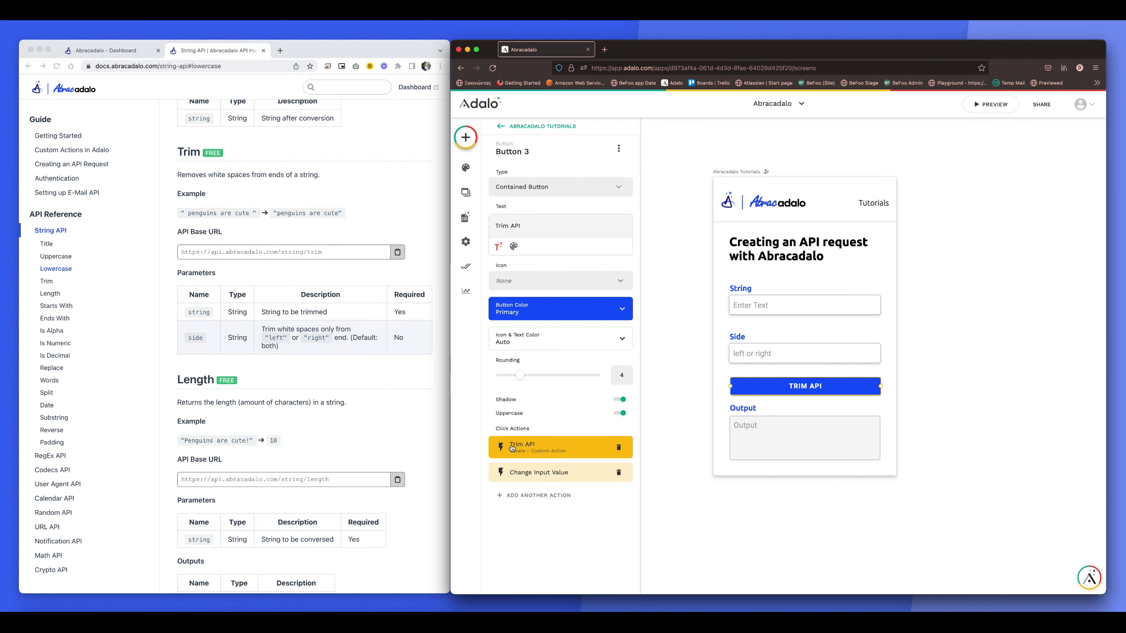
Preview the app, run Trim API on the string "I love Abracadalo" with leading spaces, and highlight the output text
{"action": "left_click", "coordinate": [763, 430]}
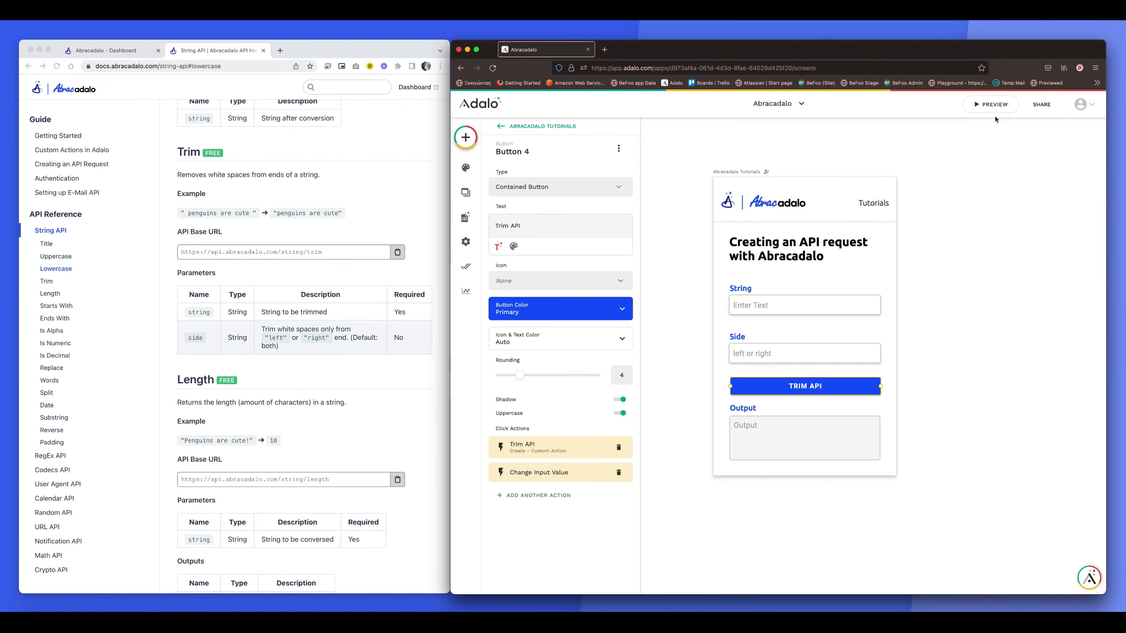
{"action": "left_click", "coordinate": [998, 109]}
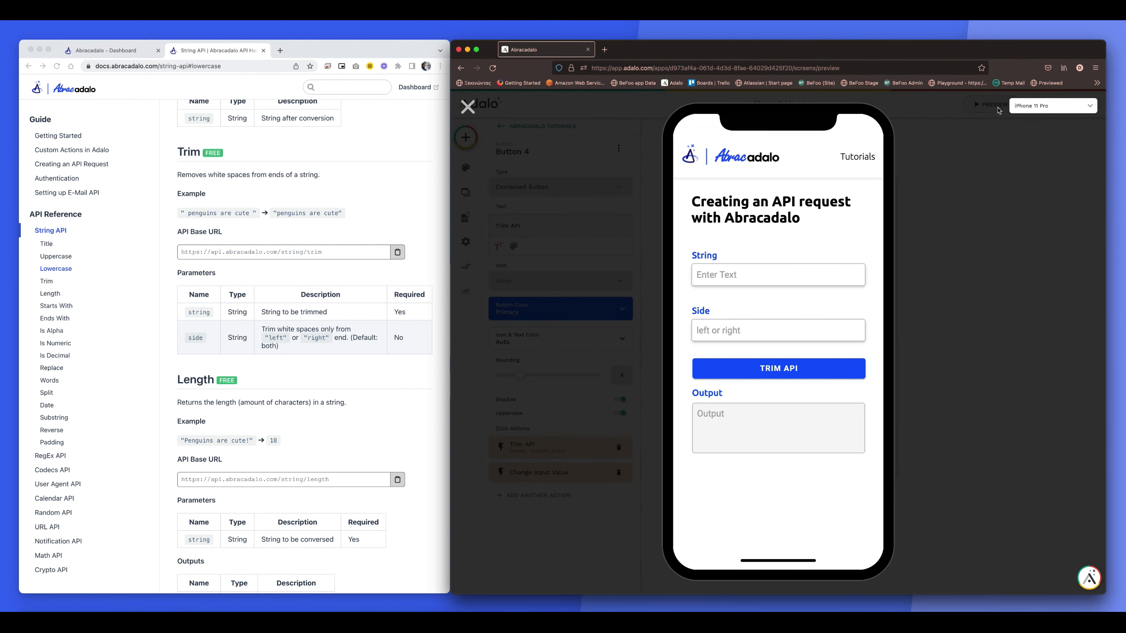
{"action": "left_click", "coordinate": [710, 275]}
{"action": "type", "text": "I love Abracadalo"}
{"action": "left_click", "coordinate": [763, 374]}
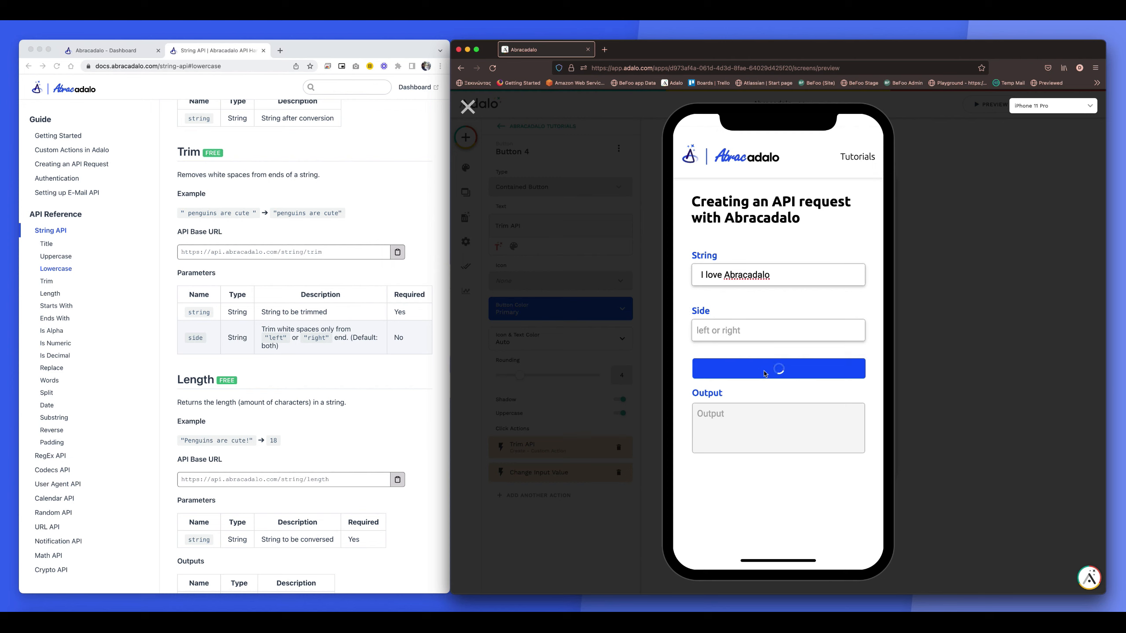
{"action": "left_click_drag", "start_coordinate": [767, 414], "coordinate": [679, 412]}
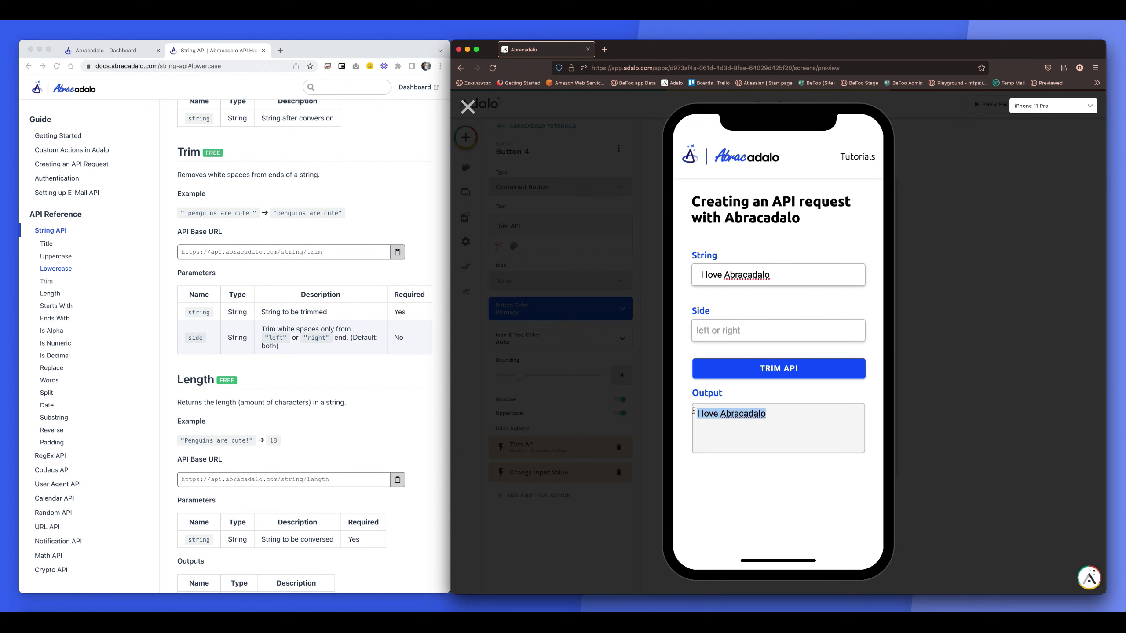
Enter "left" as the Side value in the preview and run Trim API again
{"action": "left_click", "coordinate": [741, 336]}
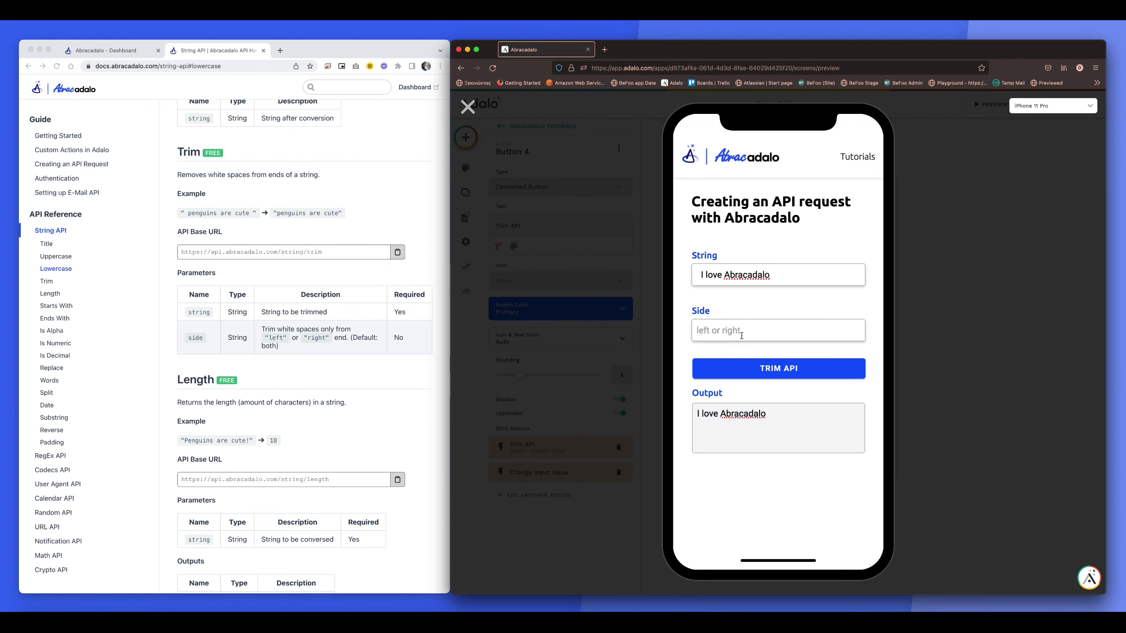
{"action": "type", "text": "left"}
{"action": "left_click", "coordinate": [797, 370]}
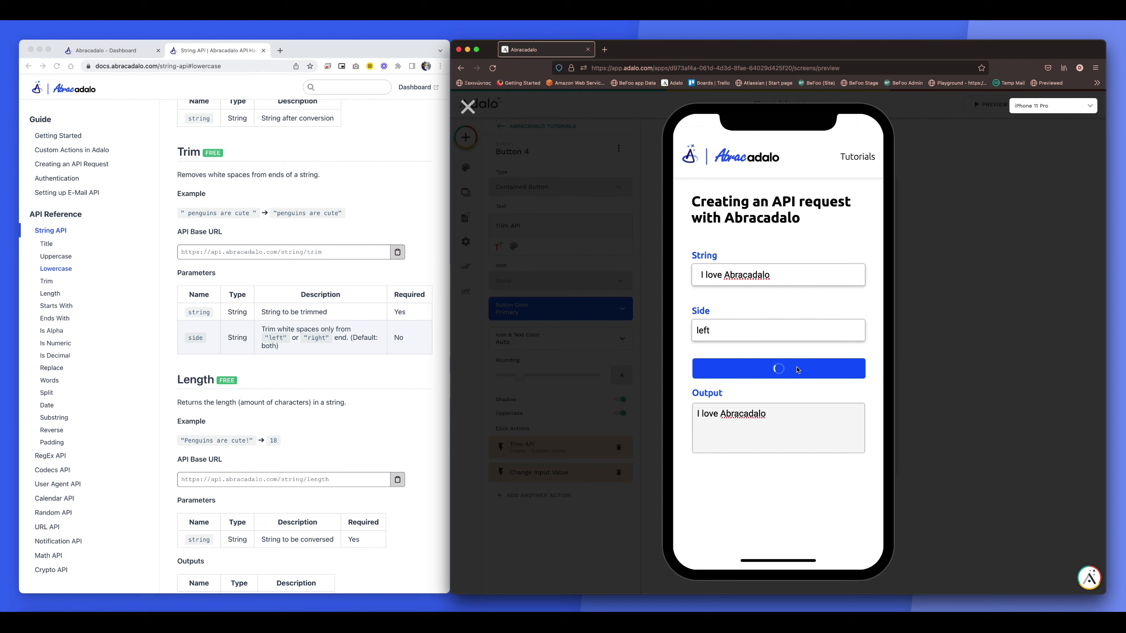
Highlight the trimmed output, replace the Side value with "right", run Trim API again, and highlight the new output text
{"action": "left_click_drag", "start_coordinate": [780, 406], "coordinate": [679, 410]}
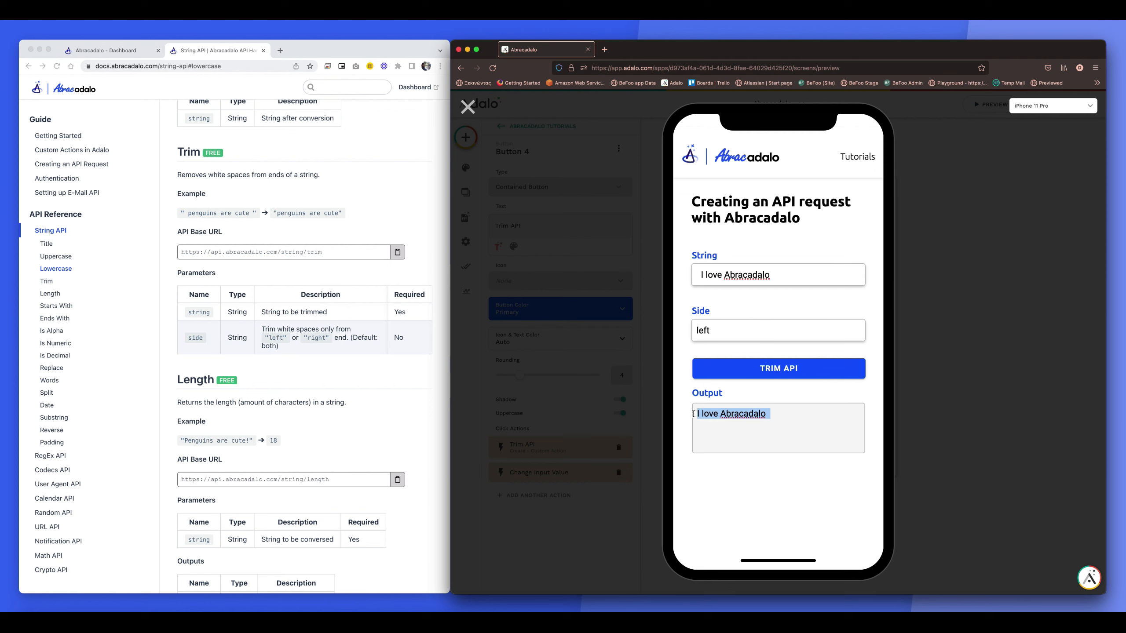
{"action": "left_click_drag", "start_coordinate": [714, 330], "coordinate": [689, 330]}
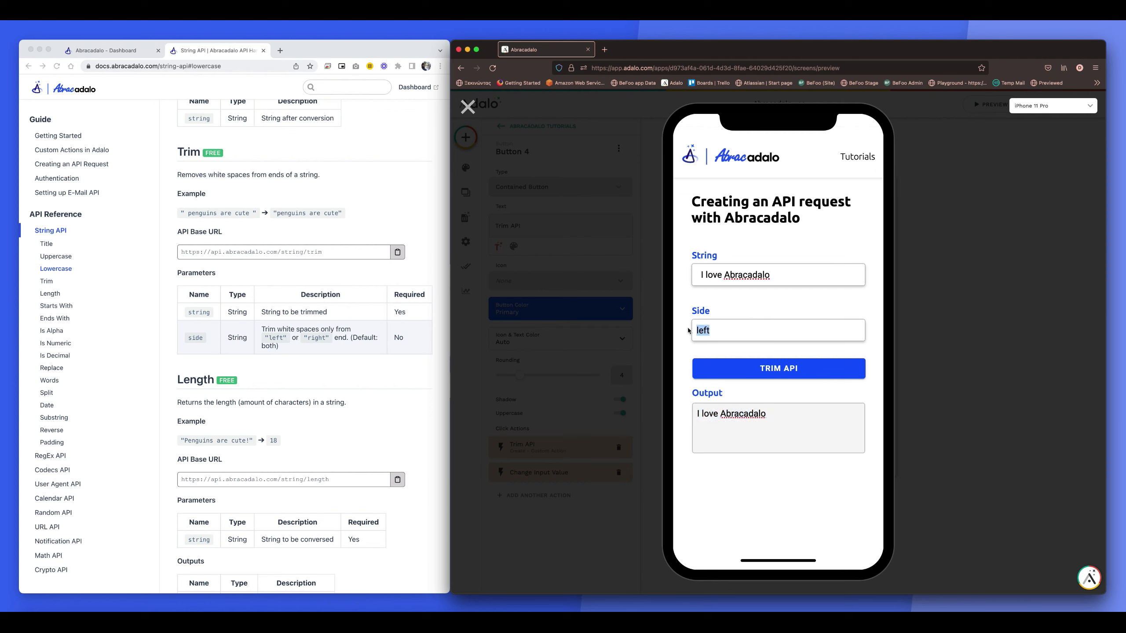
{"action": "type", "text": "right"}
{"action": "left_click", "coordinate": [739, 374]}
{"action": "left_click_drag", "start_coordinate": [780, 415], "coordinate": [676, 415]}
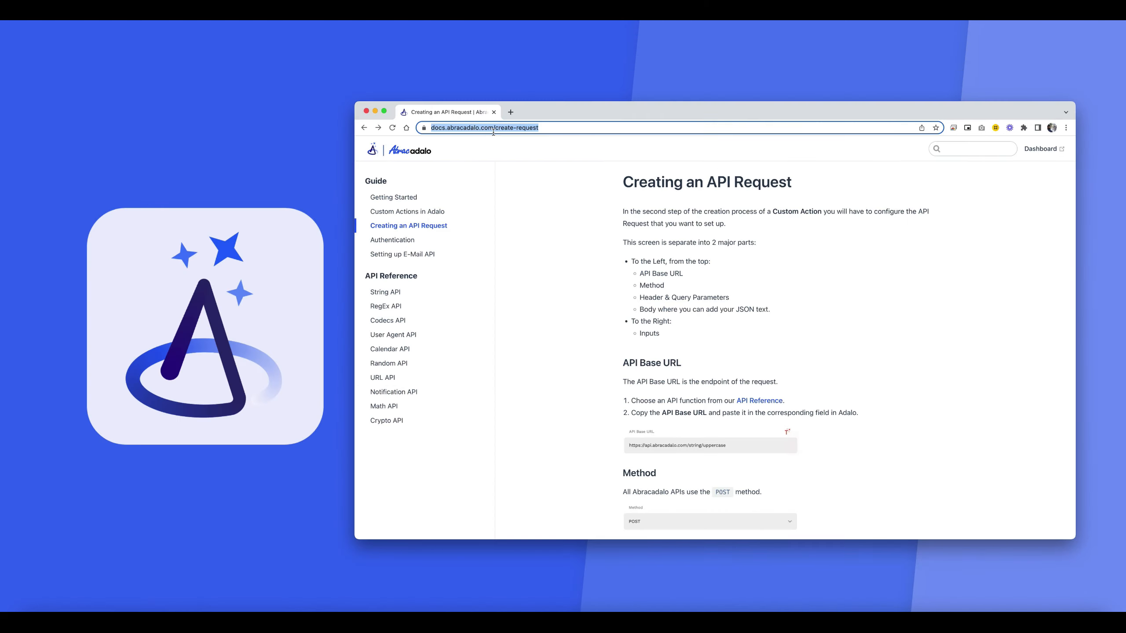
In Chrome, visit abracadalo.com, look over the homepage down to the footer's support links, and open the free sign-up page
{"action": "left_click", "coordinate": [493, 128]}
{"action": "type", "text": "abracadalo.com"}
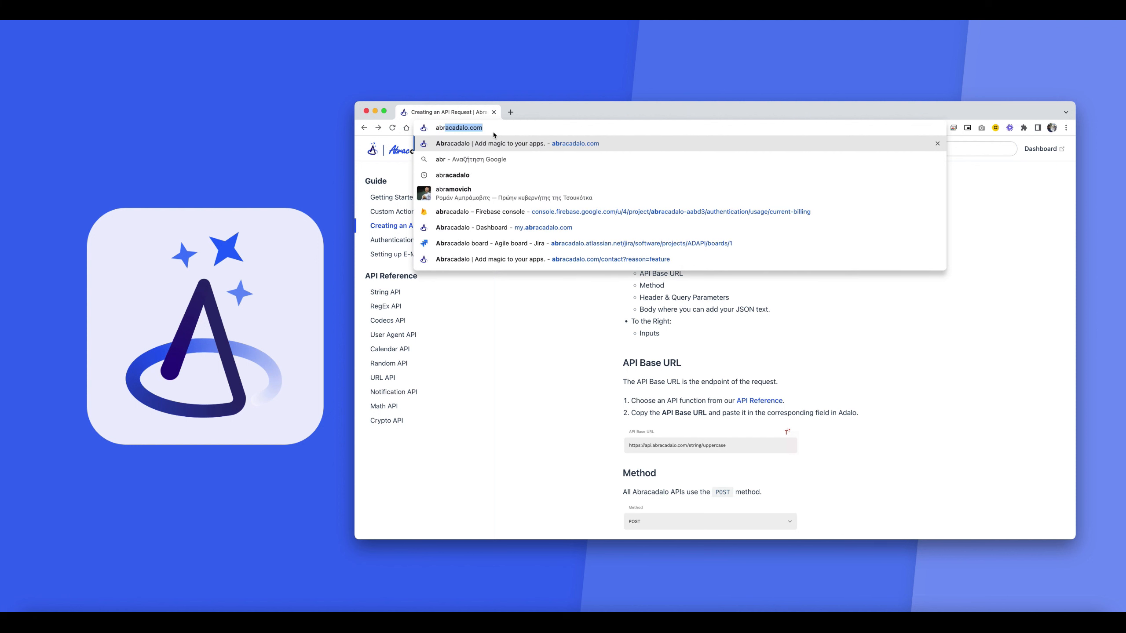
{"action": "key", "text": "Return"}
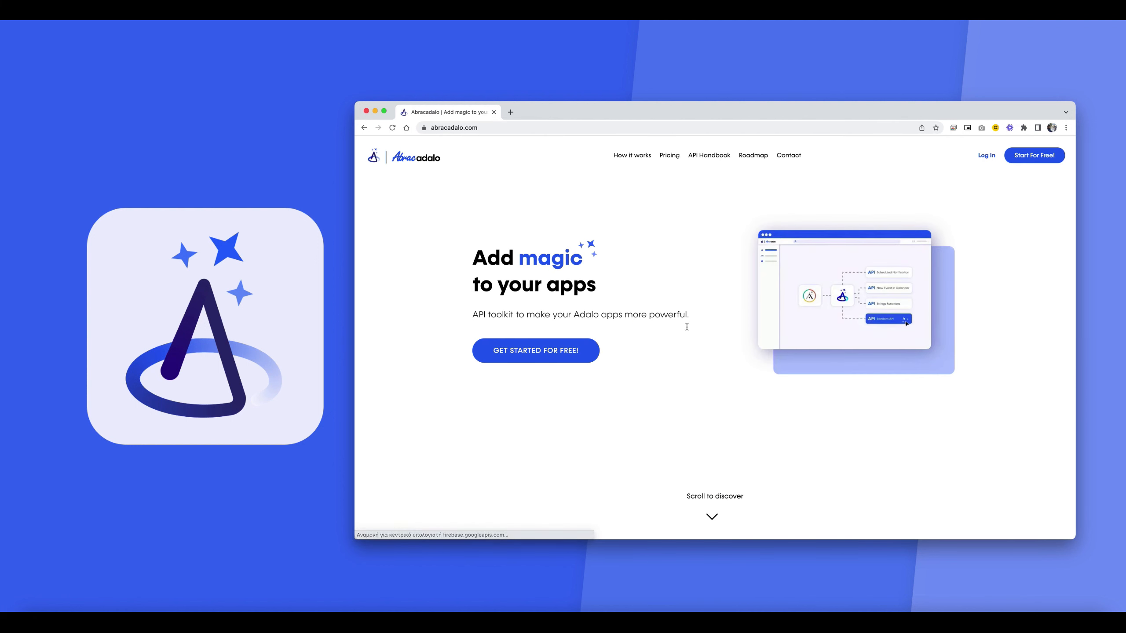
{"action": "scroll", "coordinate": [703, 379], "scroll_direction": "down", "scroll_amount": 20}
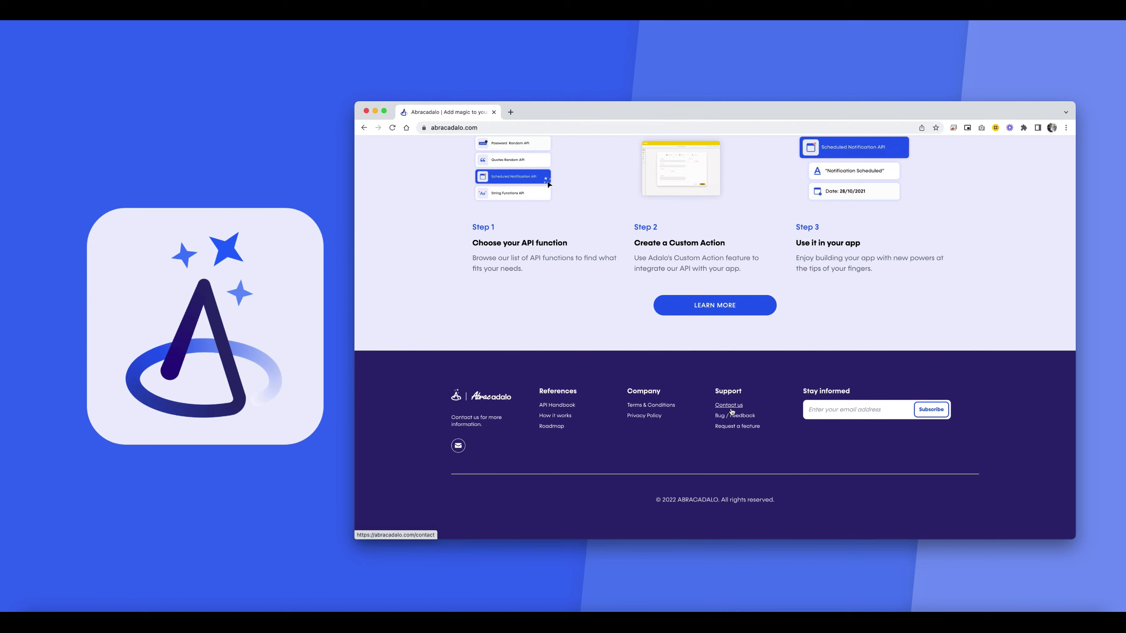
{"action": "scroll", "coordinate": [732, 411], "scroll_direction": "up", "scroll_amount": 20}
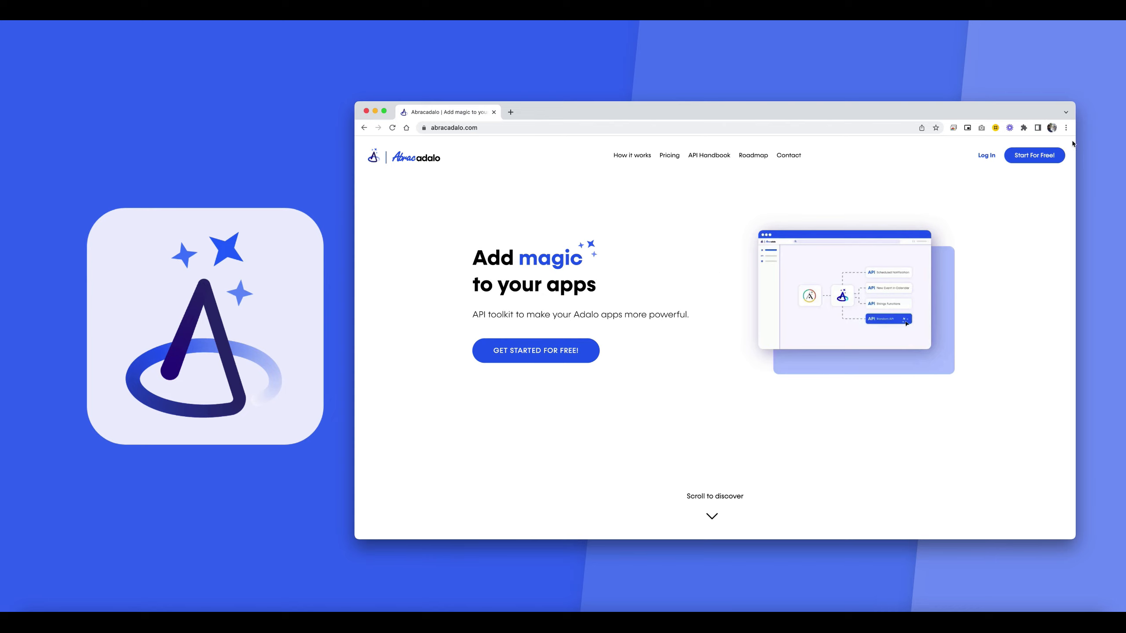
{"action": "left_click", "coordinate": [1034, 159]}
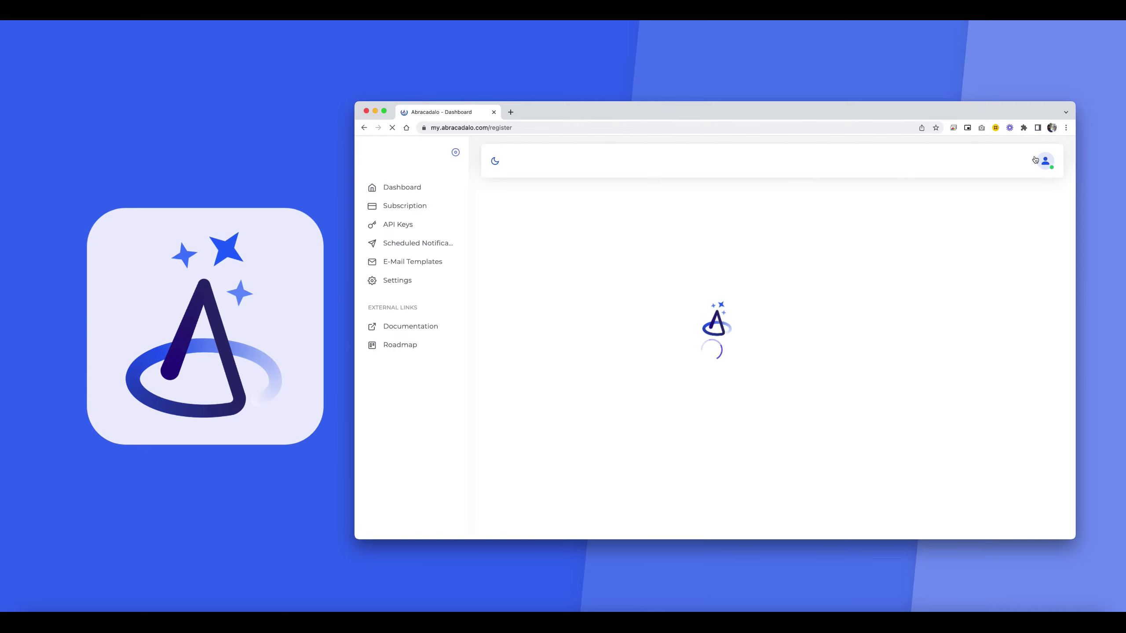